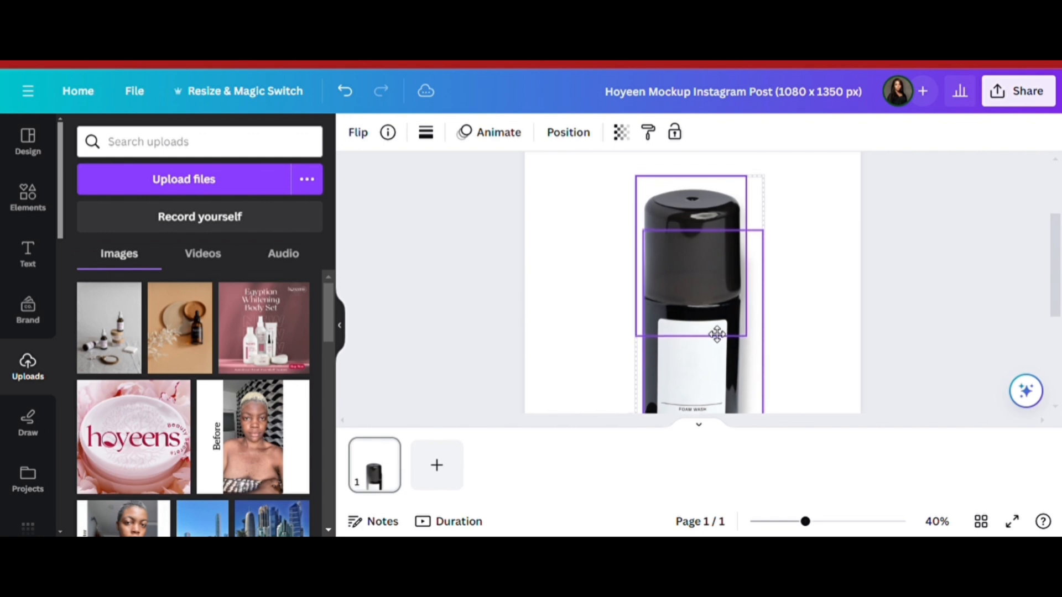
left_click(787, 345)
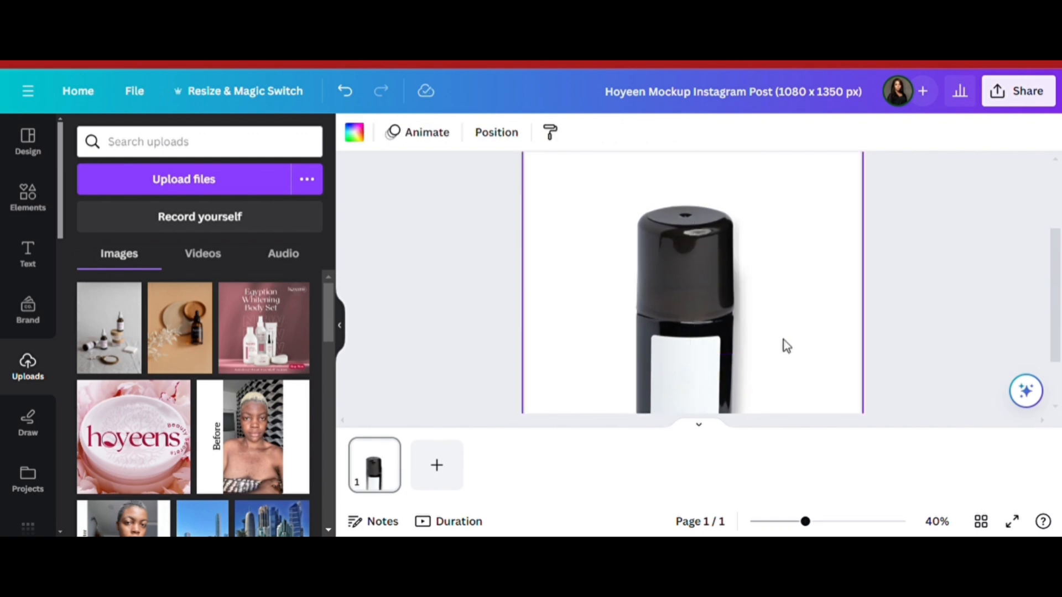
scroll(786, 345, "up", 2)
scroll(786, 345, "down", 3)
scroll(786, 346, "up", 3)
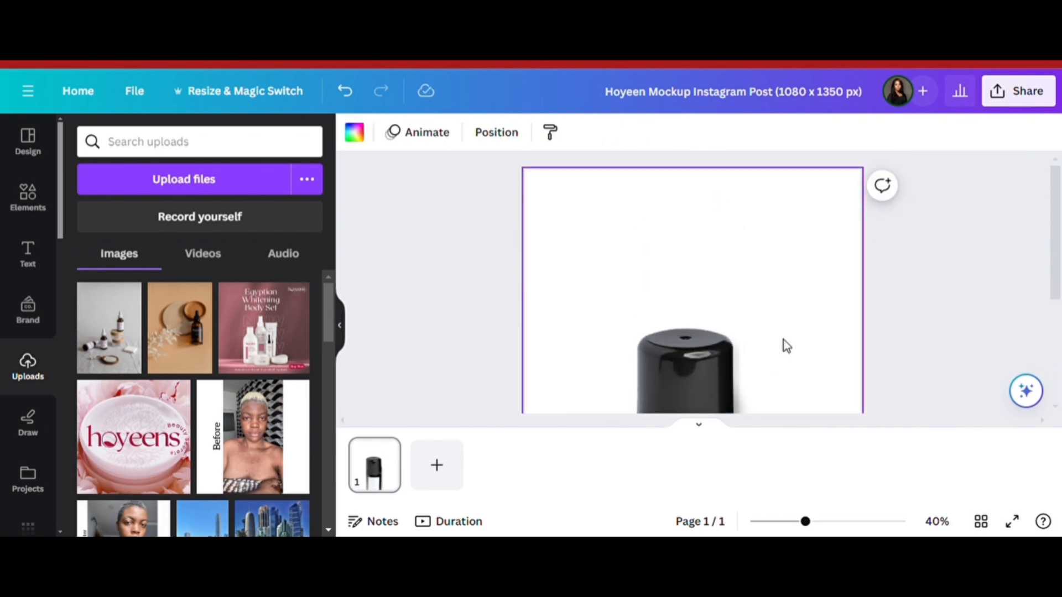
scroll(786, 346, "down", 2)
scroll(786, 345, "down", 3)
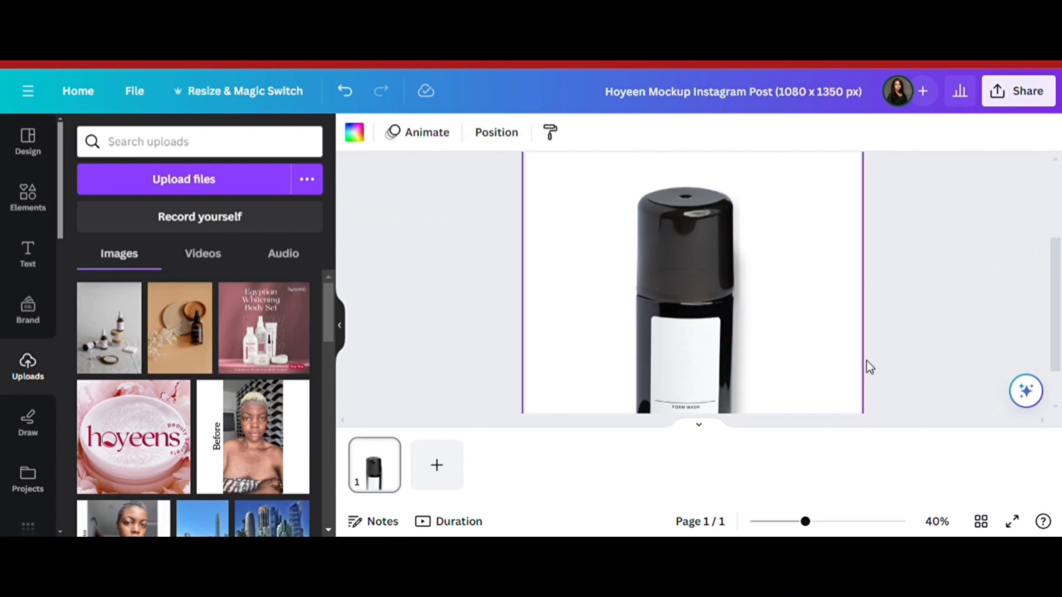
Paste the green leaf images around the bottle and enlarge the two at the page's right edge so they span its full height
left_click_drag(804, 522, 782, 523)
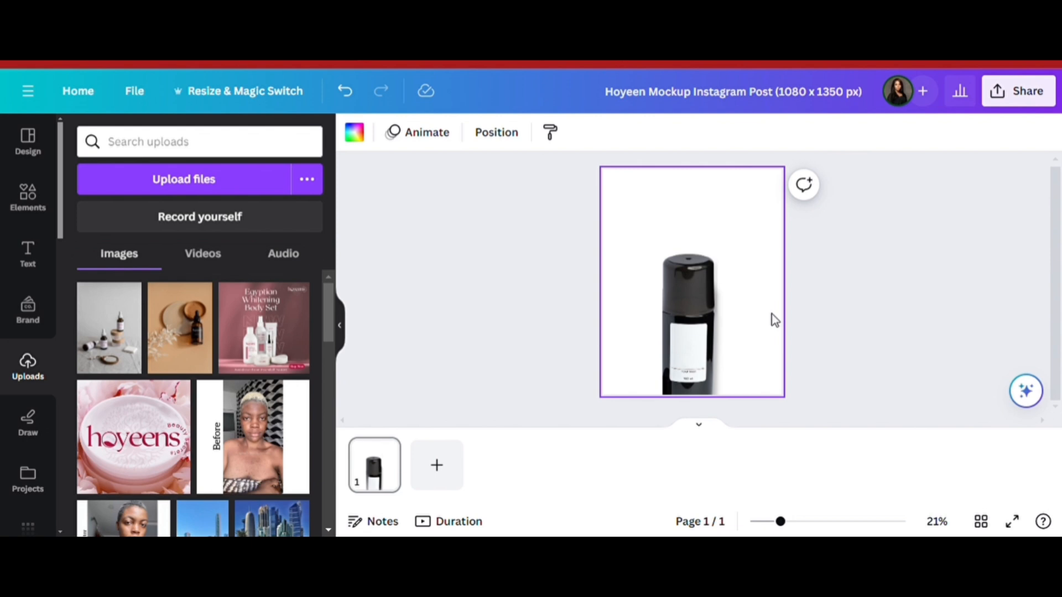
key("ctrl+v")
left_click_drag(737, 161, 723, 387)
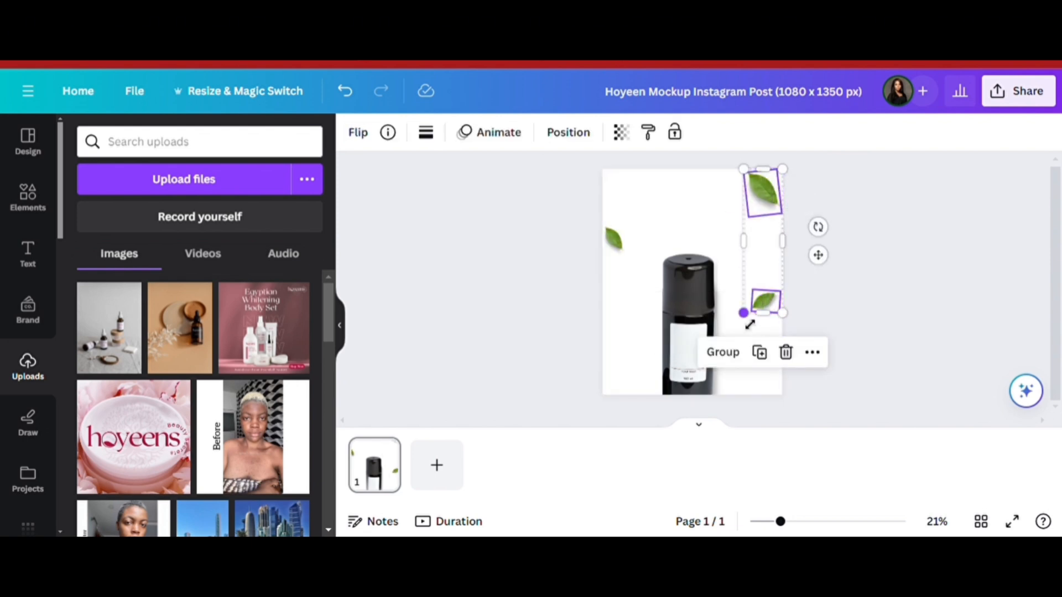
left_click_drag(739, 299, 763, 304)
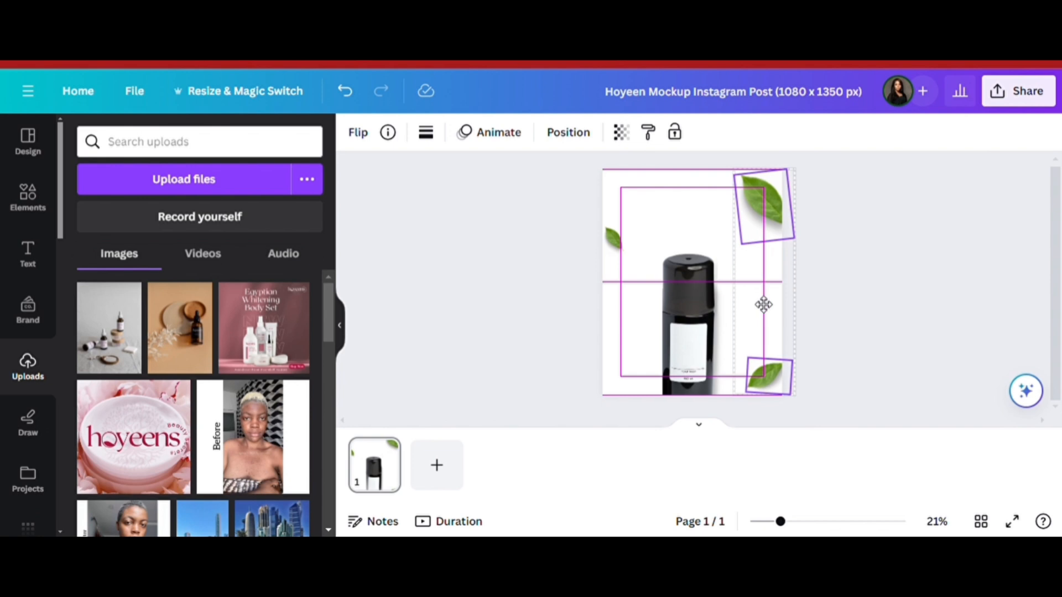
left_click(729, 212)
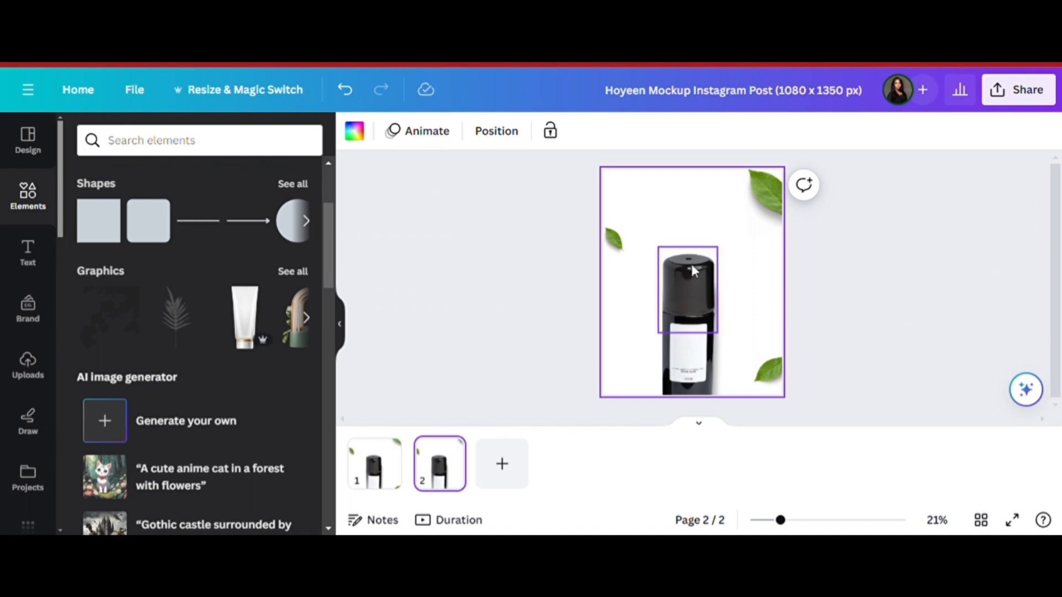
On page 2, shift the small leaf partly off the left edge and raise the bottle cap until only its lower rim stays on the page
left_click_drag(615, 238, 605, 239)
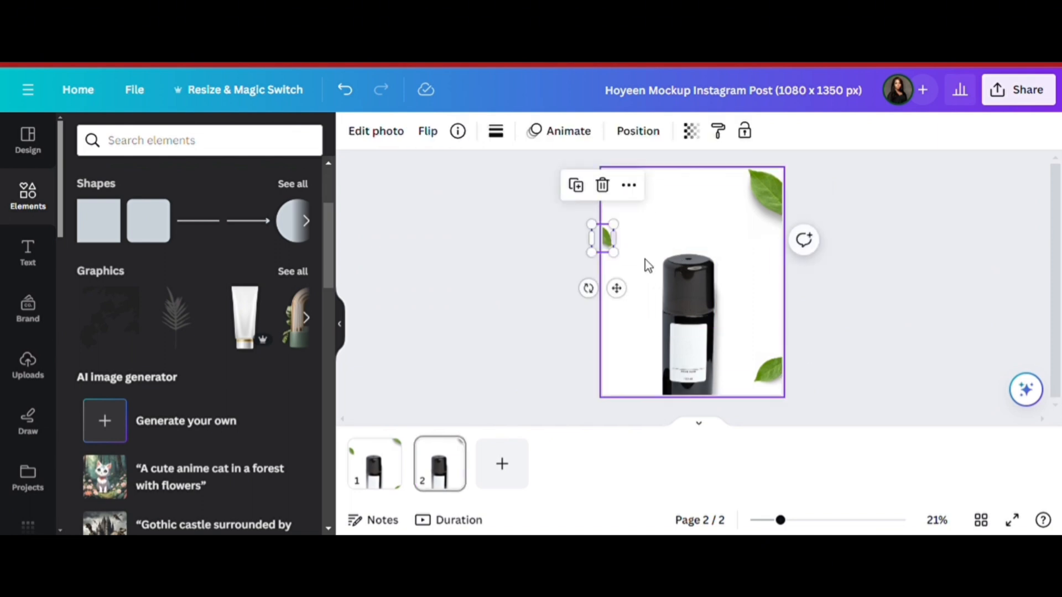
left_click(682, 283)
left_click_drag(682, 284, 687, 161)
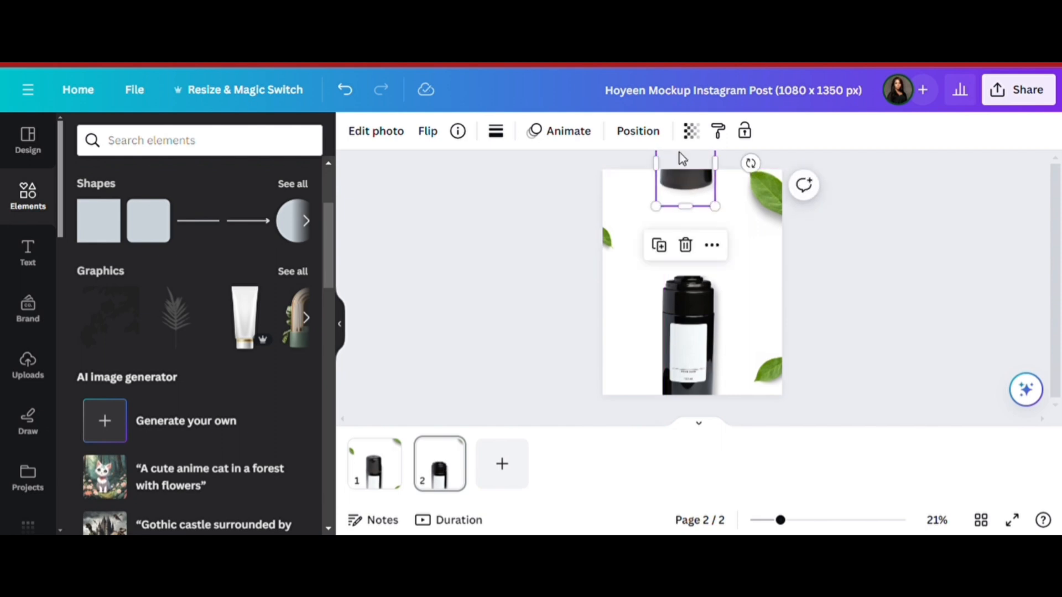
Move the uncapped bottle on page 2 down until only its pump head remains at the page's bottom edge
left_click(695, 326)
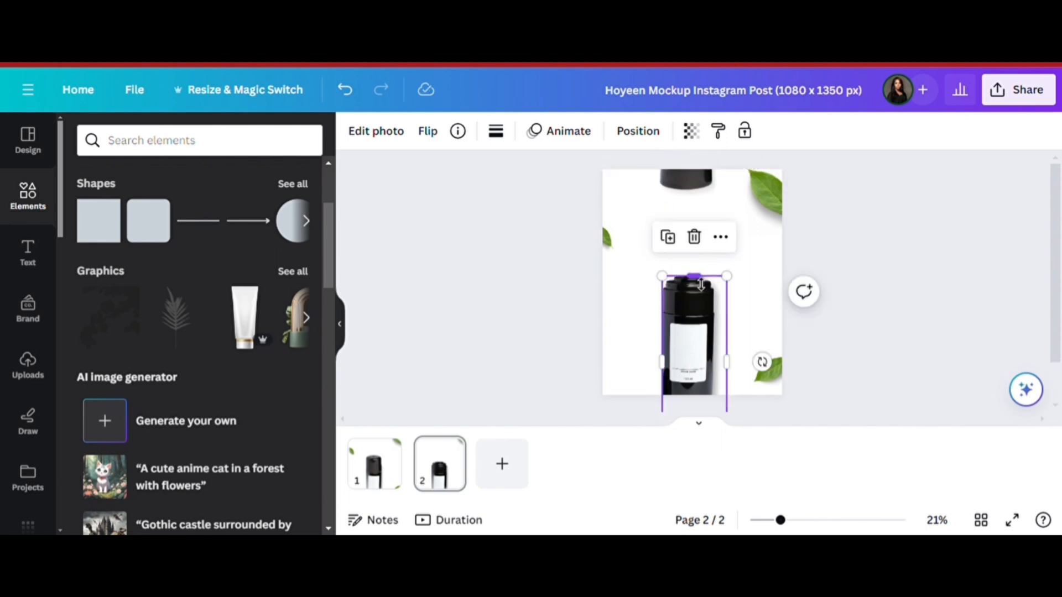
left_click_drag(700, 284, 697, 386)
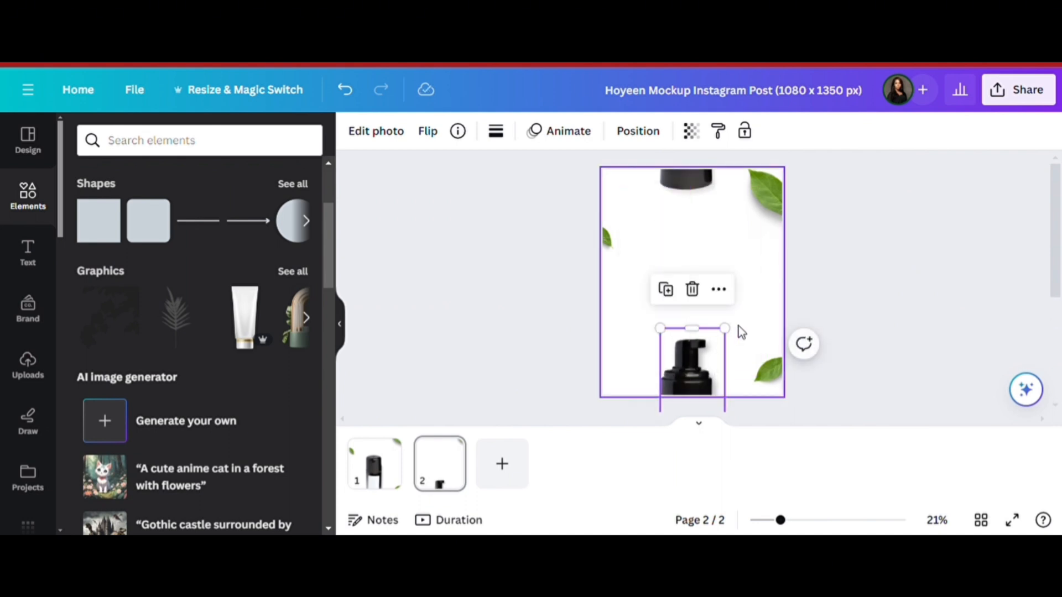
left_click(734, 254)
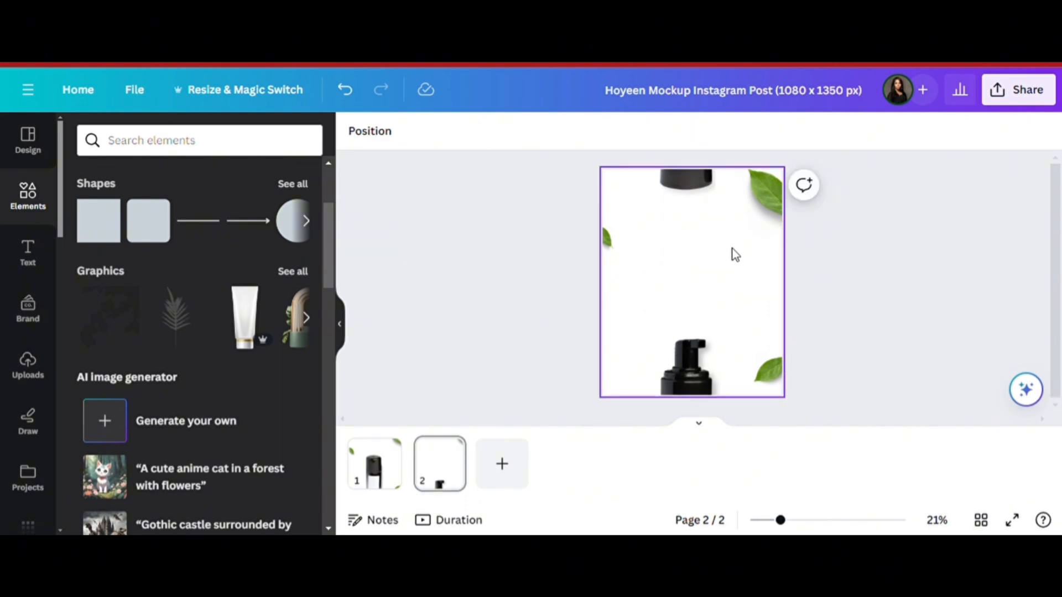
Paste the "Back In Stock" heading into the middle of page 2 and place a duplicate directly beneath it
key("ctrl+v")
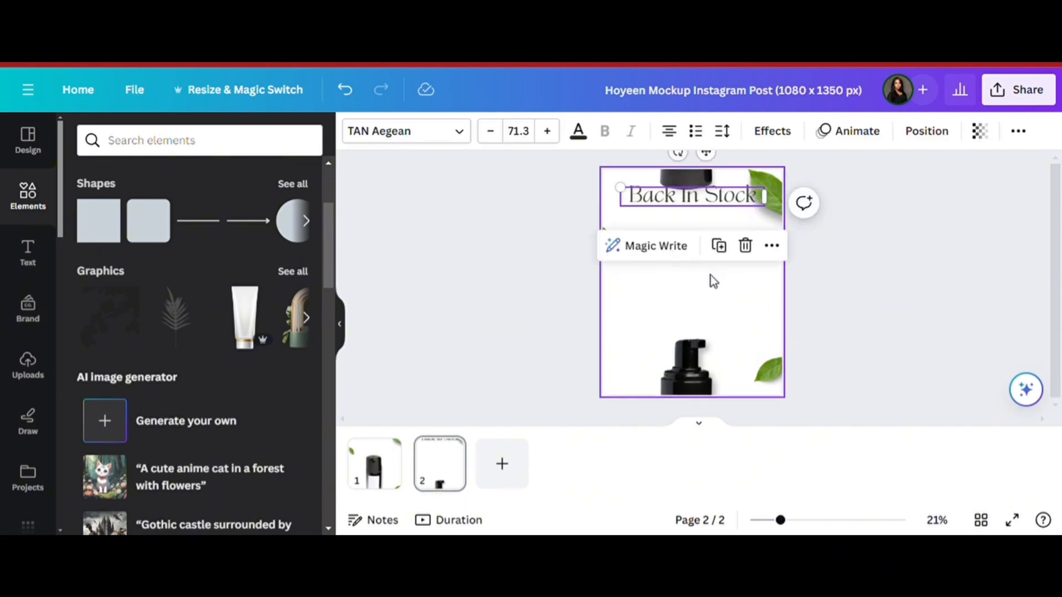
left_click_drag(732, 209, 740, 261)
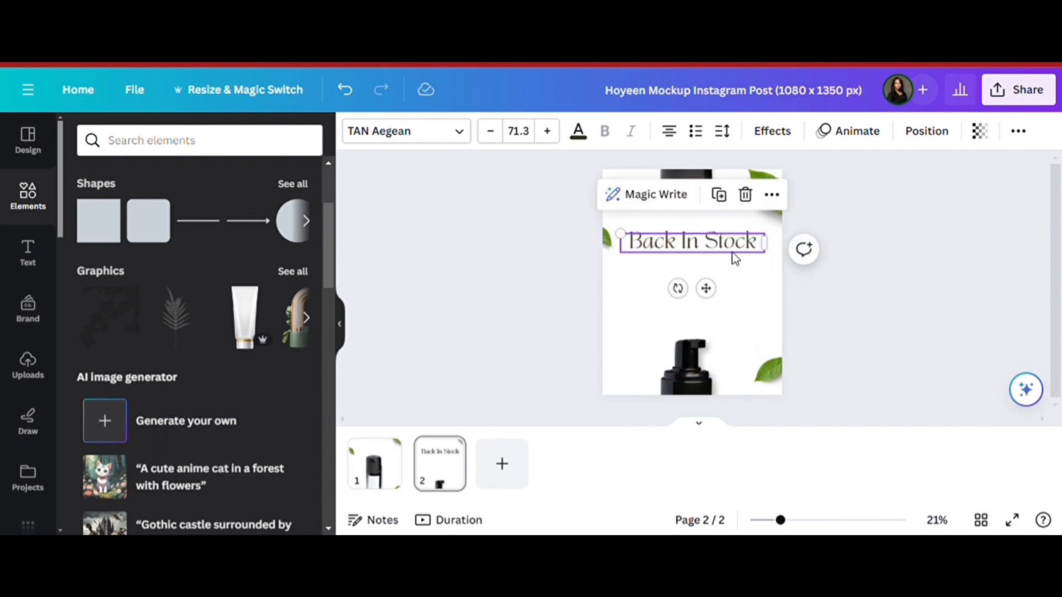
left_click(729, 199)
left_click_drag(732, 252, 736, 270)
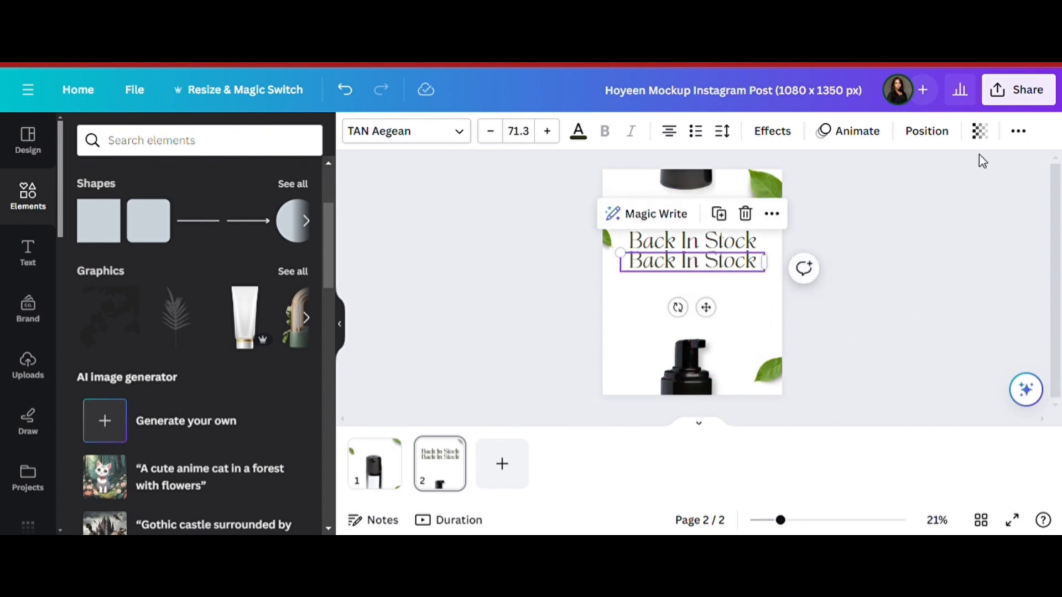
Set the second "Back In Stock" line's transparency to 60 and place a duplicate of it directly beneath
left_click(980, 133)
mouse_move(913, 204)
left_mouse_down()
mouse_move(900, 203)
mouse_move(920, 203)
left_mouse_up()
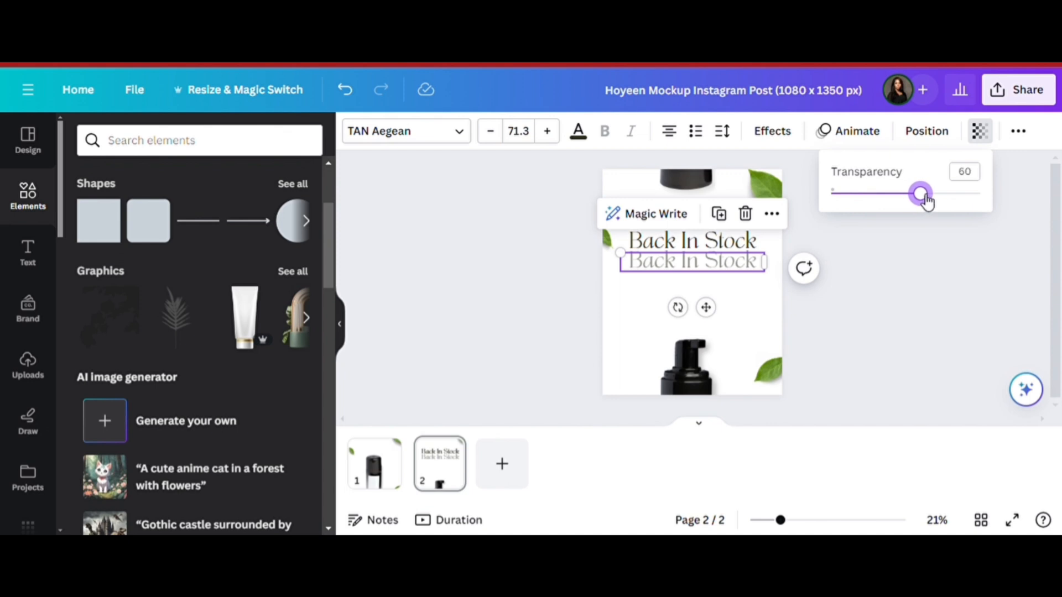
left_click(732, 216)
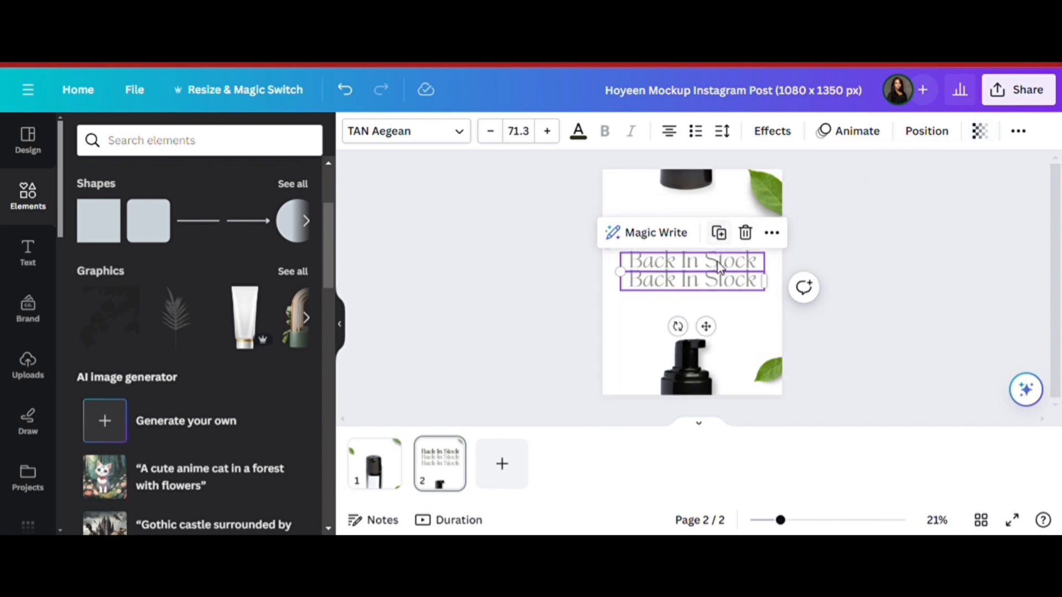
mouse_move(718, 279)
left_mouse_down()
mouse_move(726, 291)
mouse_move(725, 282)
left_mouse_up()
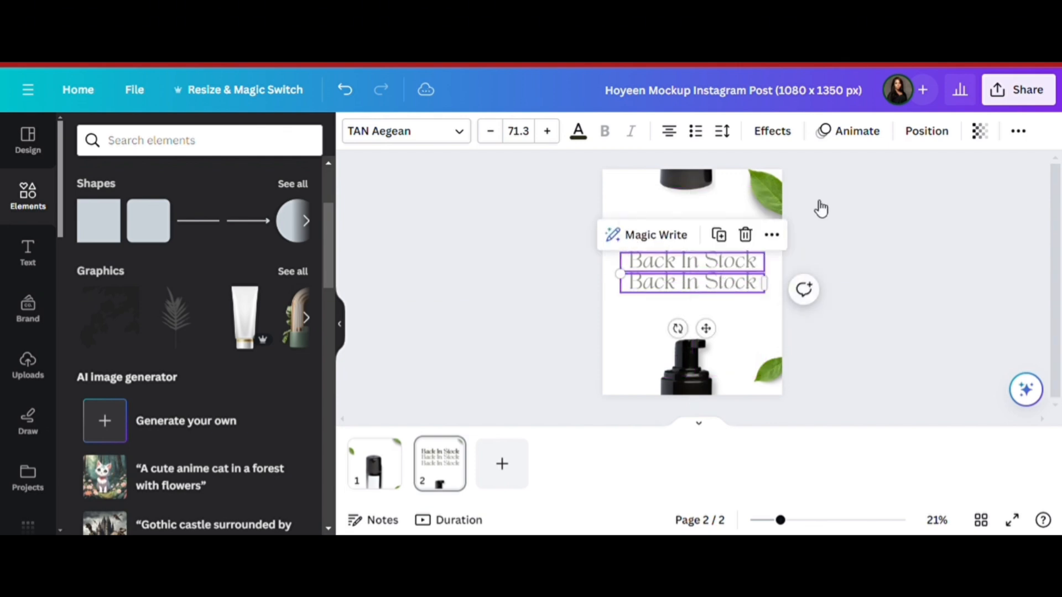
Set the third "Back In Stock" line's transparency to 32
left_click(985, 136)
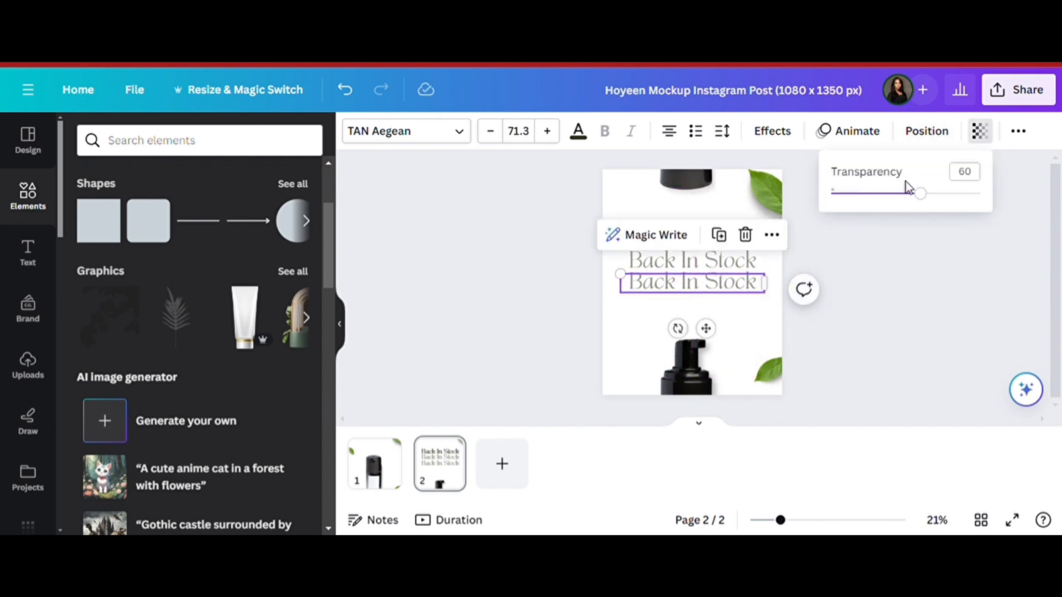
left_click(899, 196)
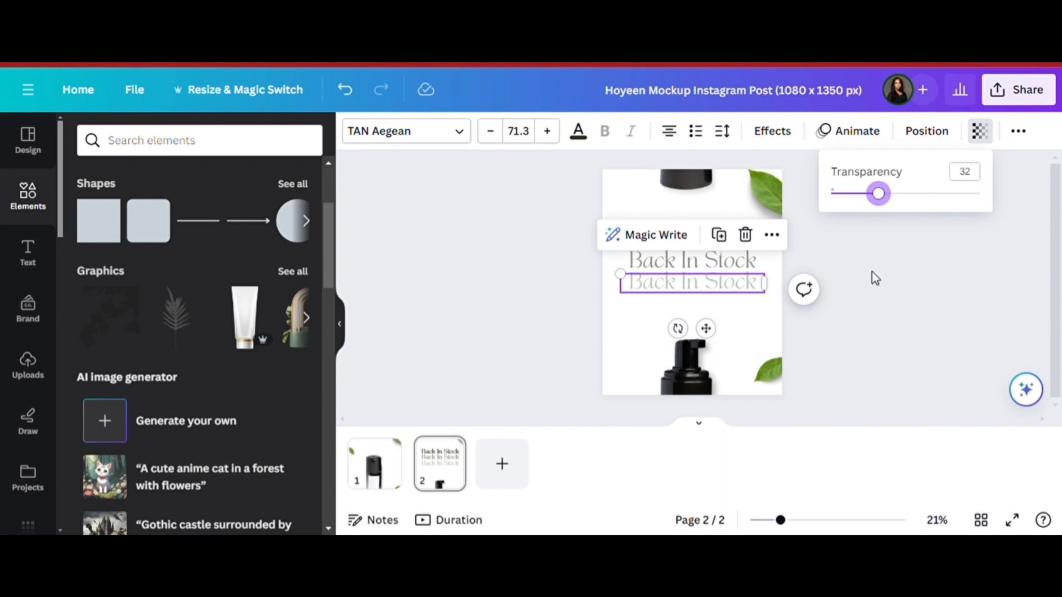
left_click(711, 322)
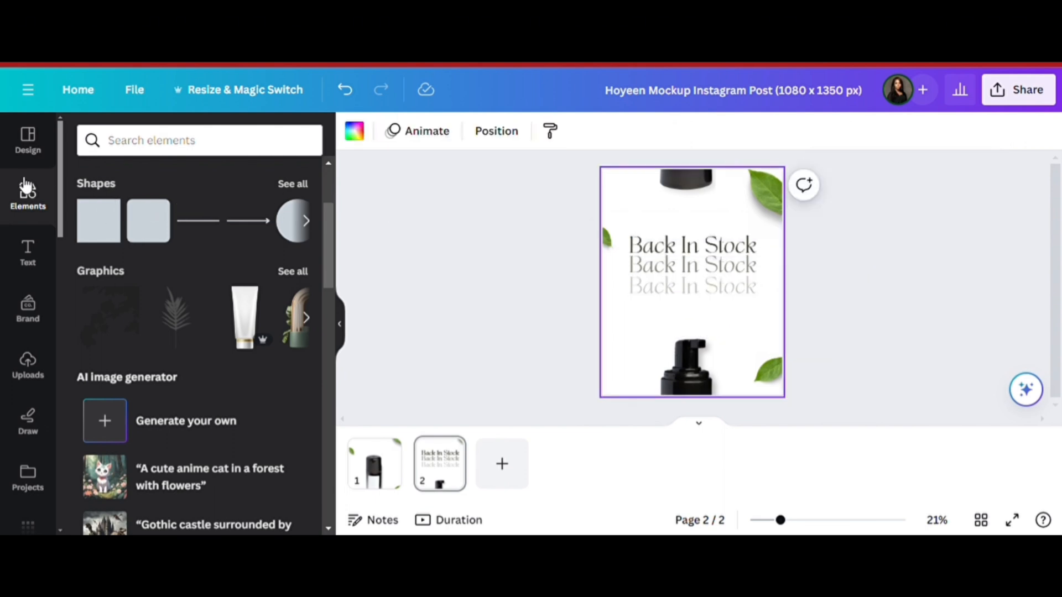
Search the elements for "shop now" graphics and insert the blue outlined SHOP NOW button on page 2
left_click(158, 146)
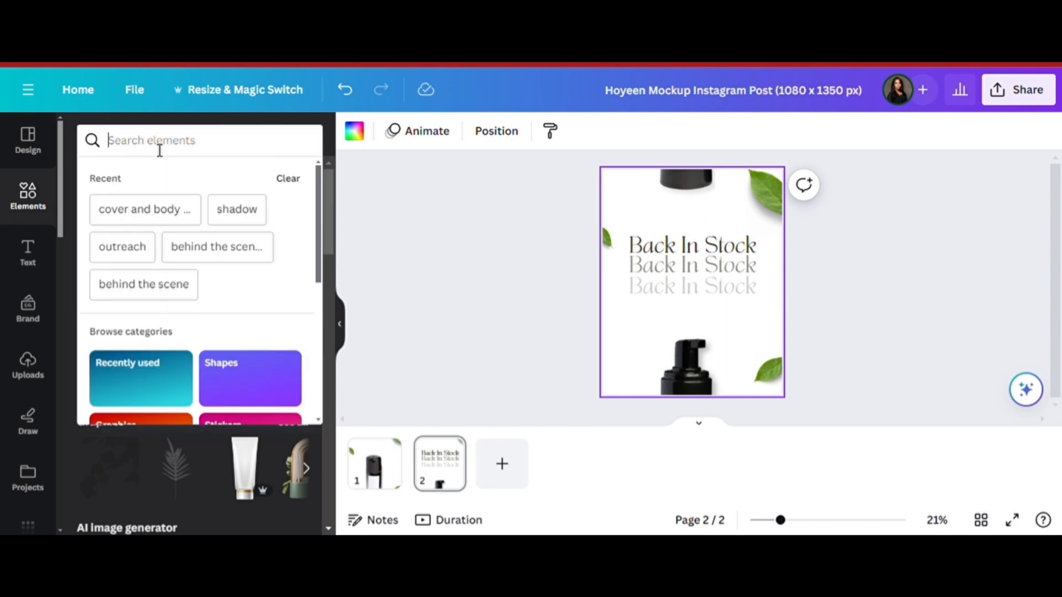
type("shop noow")
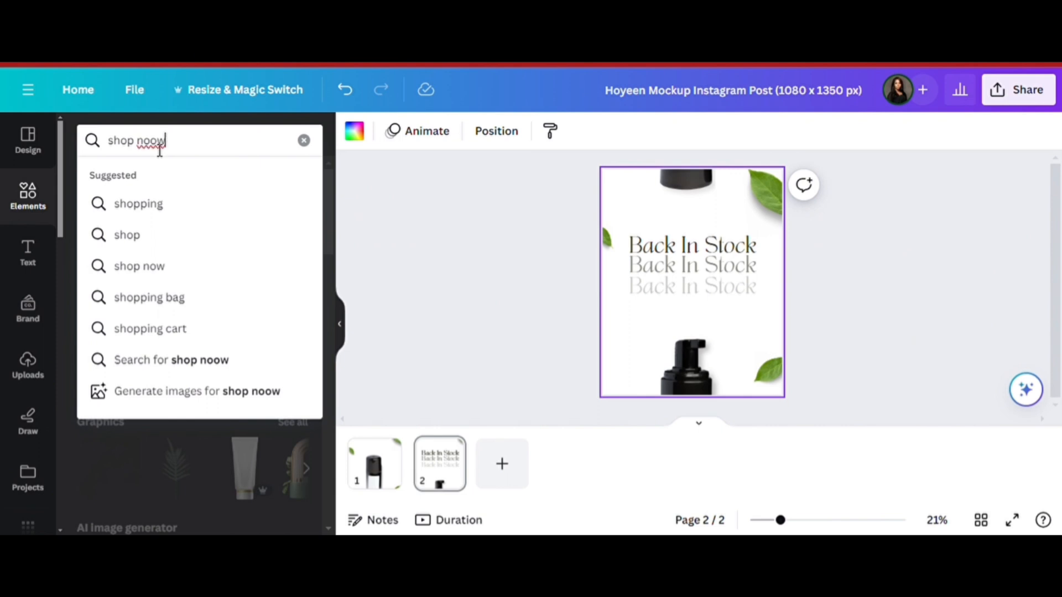
key("BackSpace")
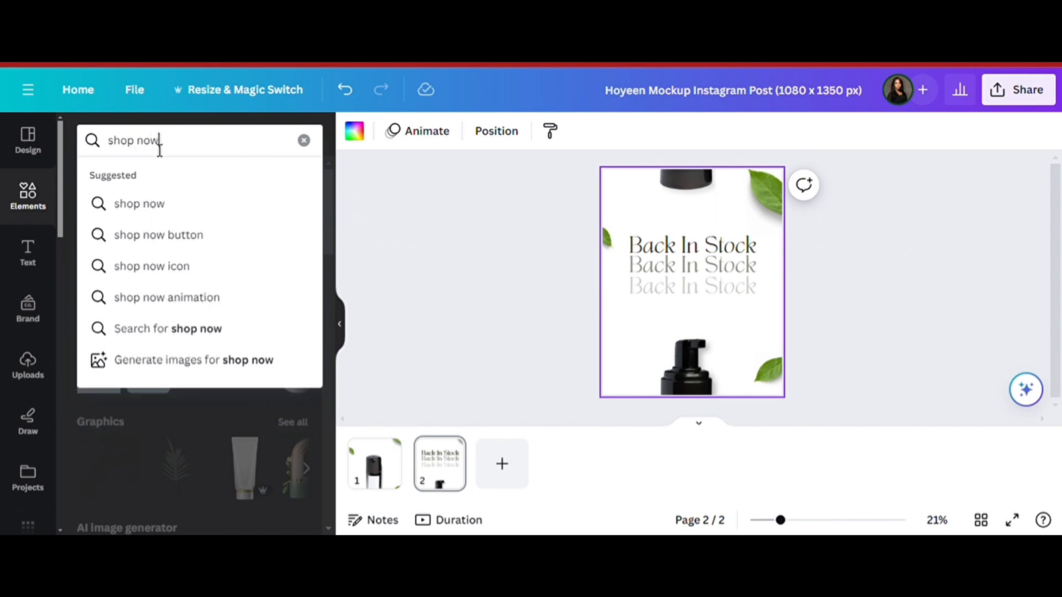
key("Return")
left_click(290, 266)
scroll(278, 379, "up", 5)
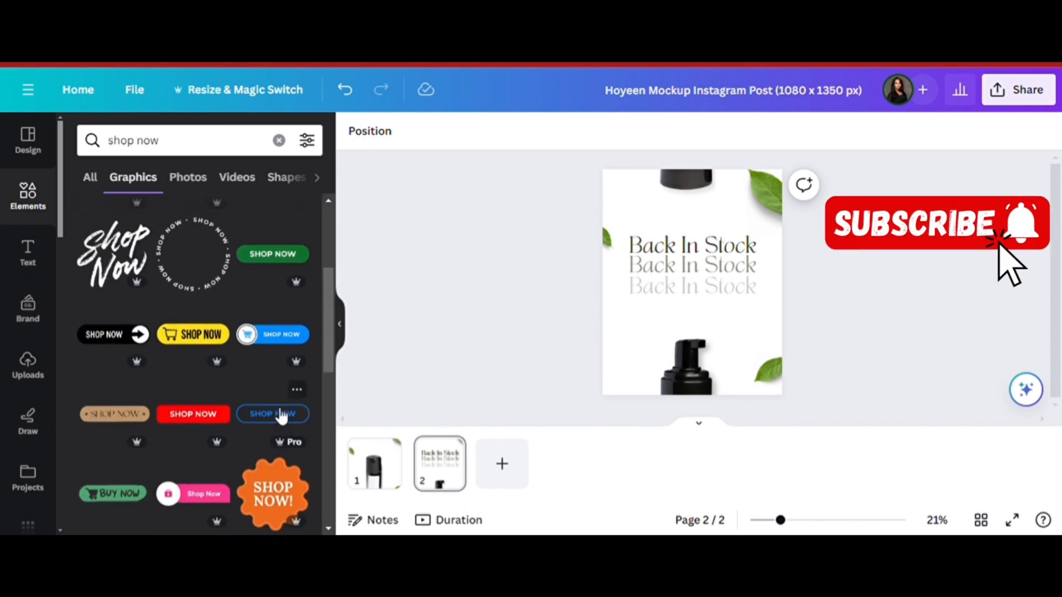
left_click(280, 415)
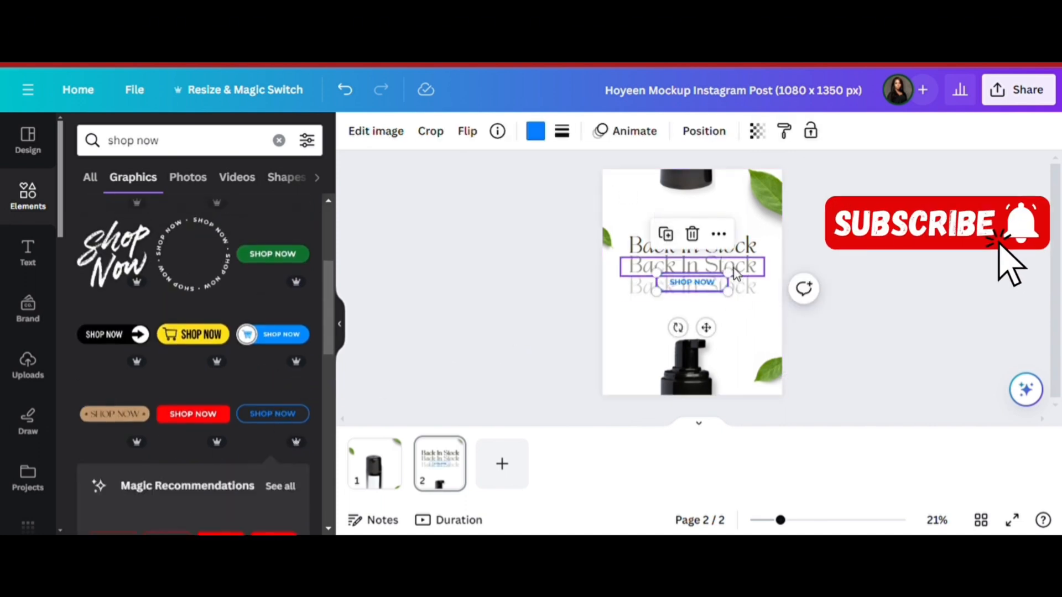
Recolour the SHOP NOW button with the dark olive document colour, then shrink and centre it between the third text line and the pump
left_click(538, 131)
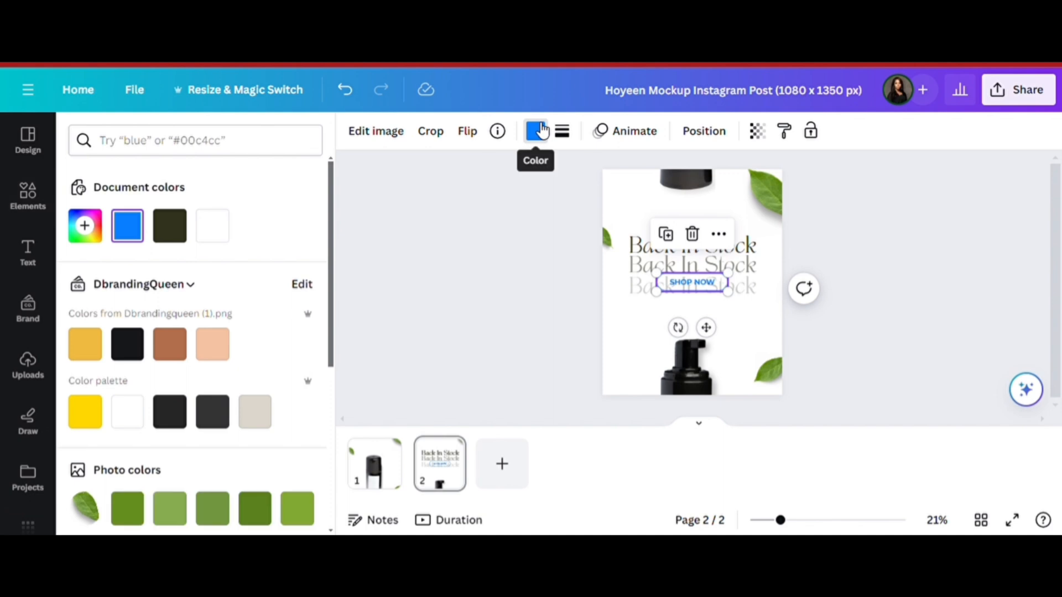
left_click(169, 225)
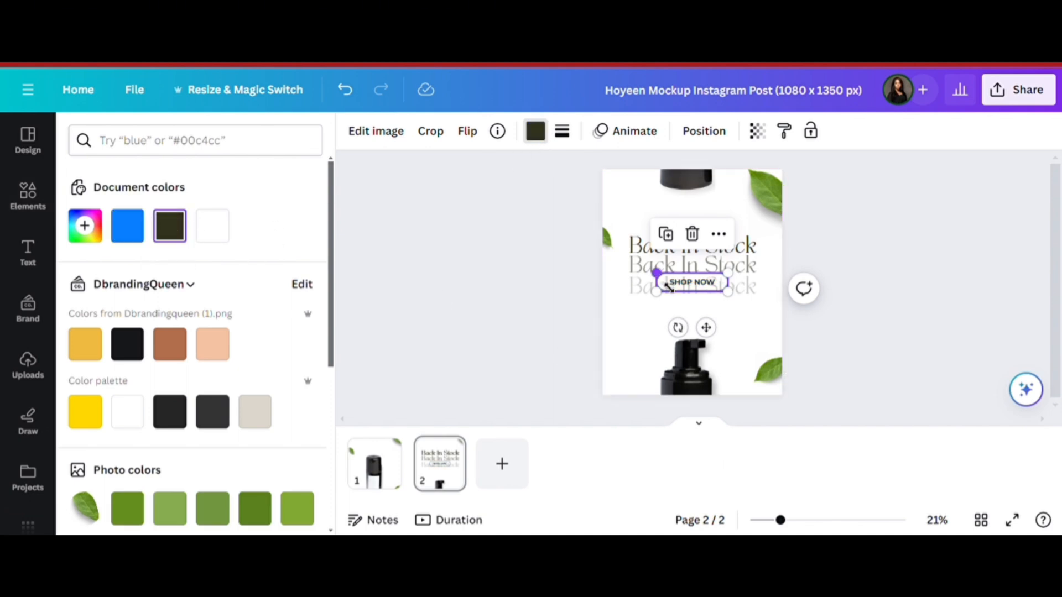
left_click_drag(658, 273, 686, 281)
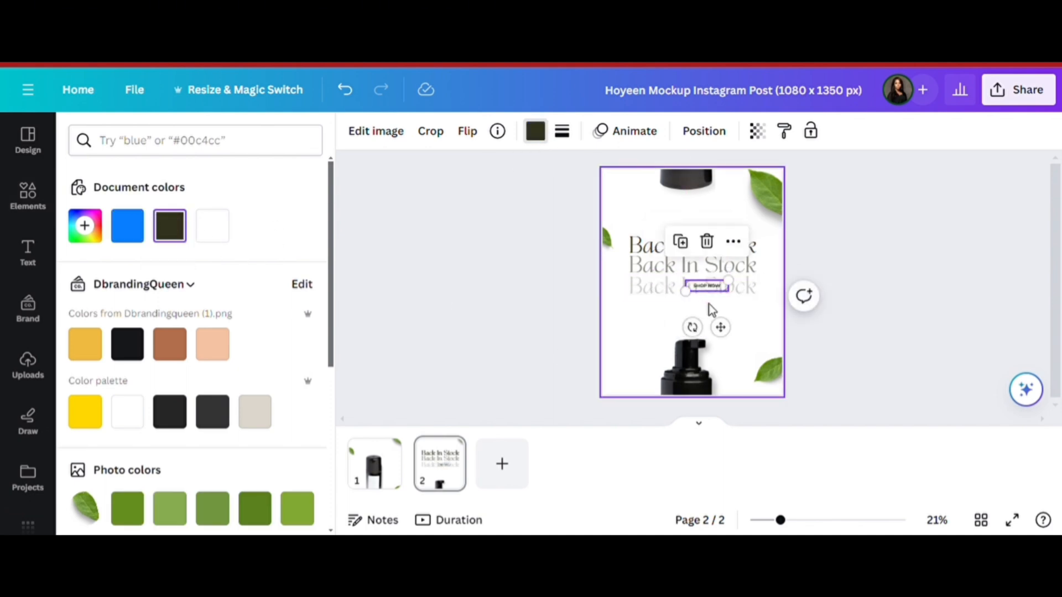
left_click_drag(720, 327, 709, 353)
left_click(761, 343)
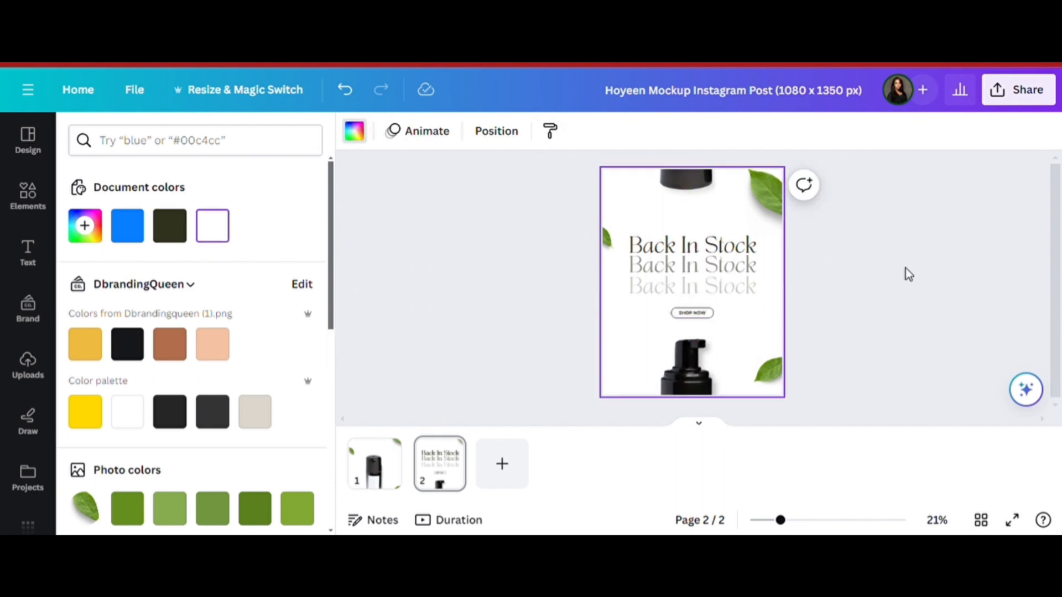
key("Escape")
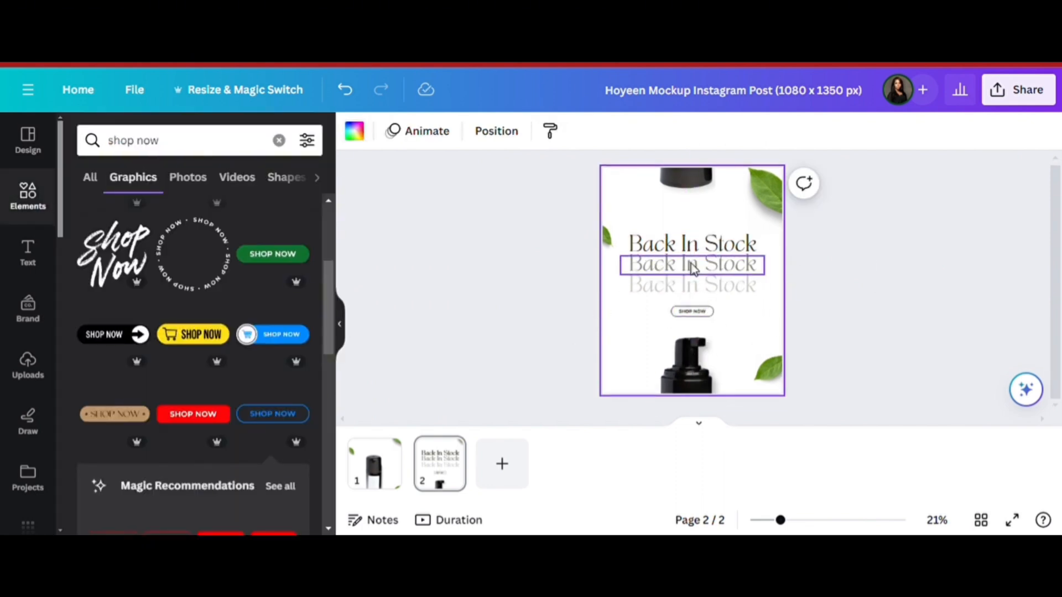
Add a Match & Move transition between pages 1 and 2
mouse_move(408, 476)
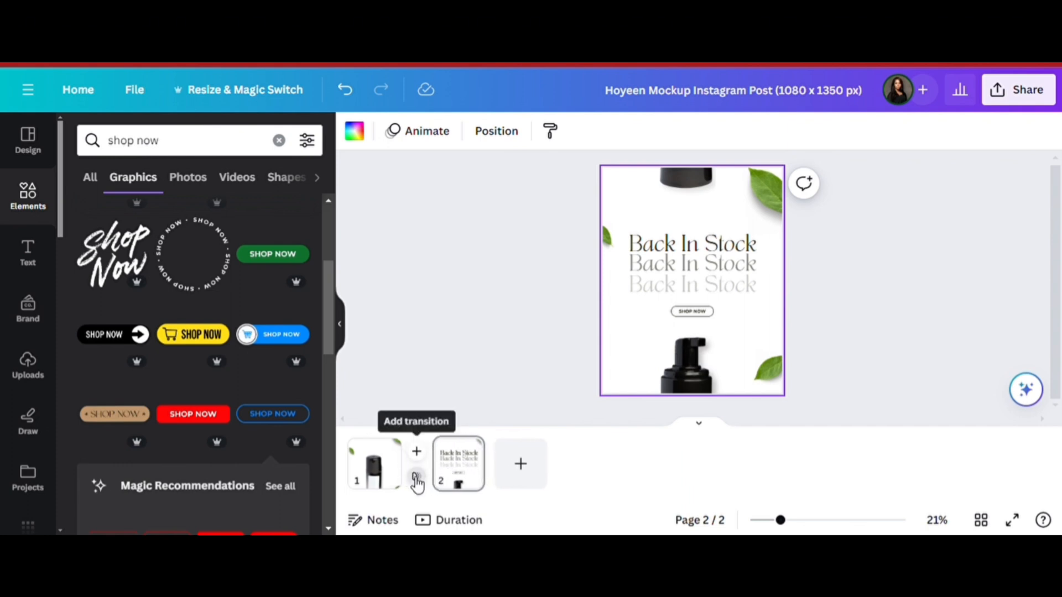
left_click(415, 478)
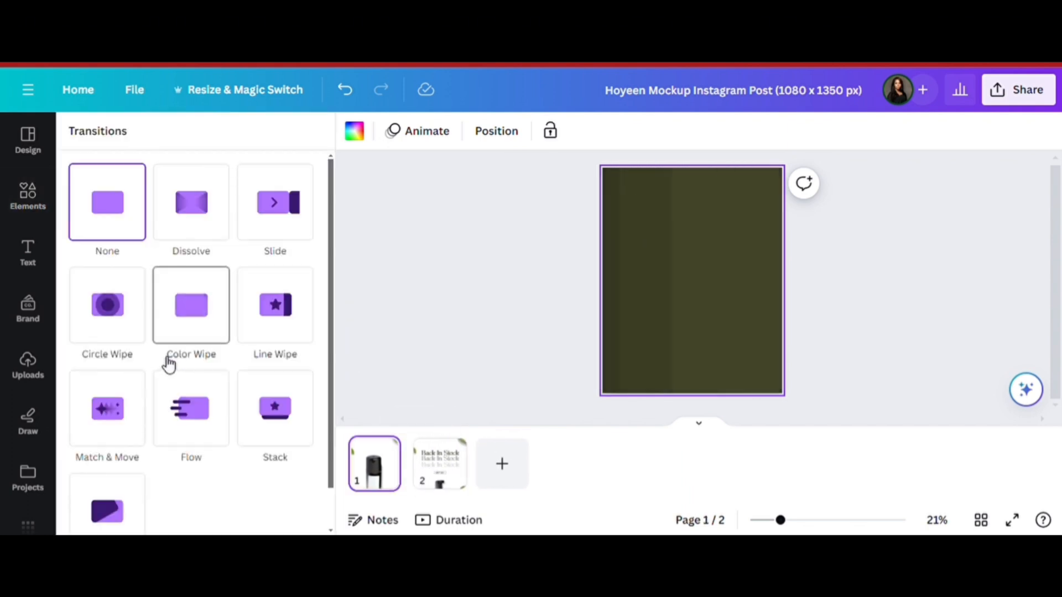
scroll(165, 363, "down", 1)
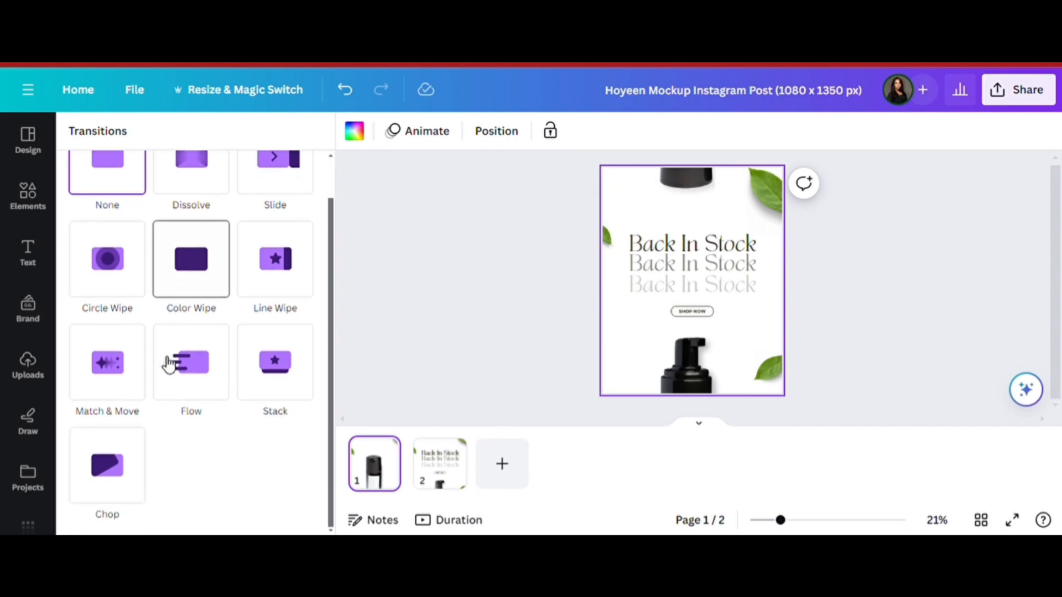
left_click(123, 374)
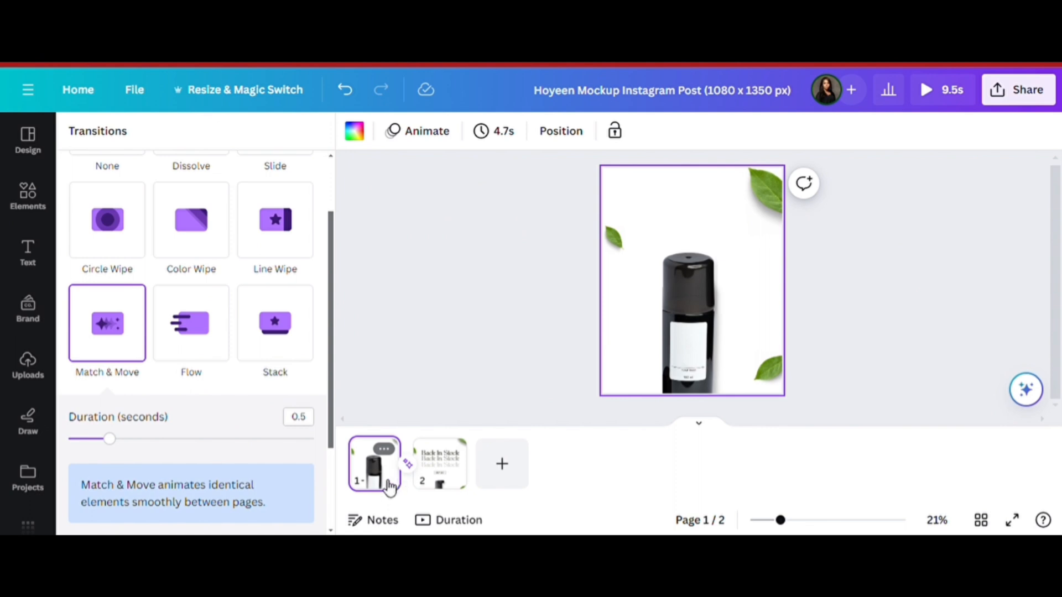
Preview the page transition and apply the Shift text animation on enter to all three "Back In Stock" lines on page 2
left_click(940, 91)
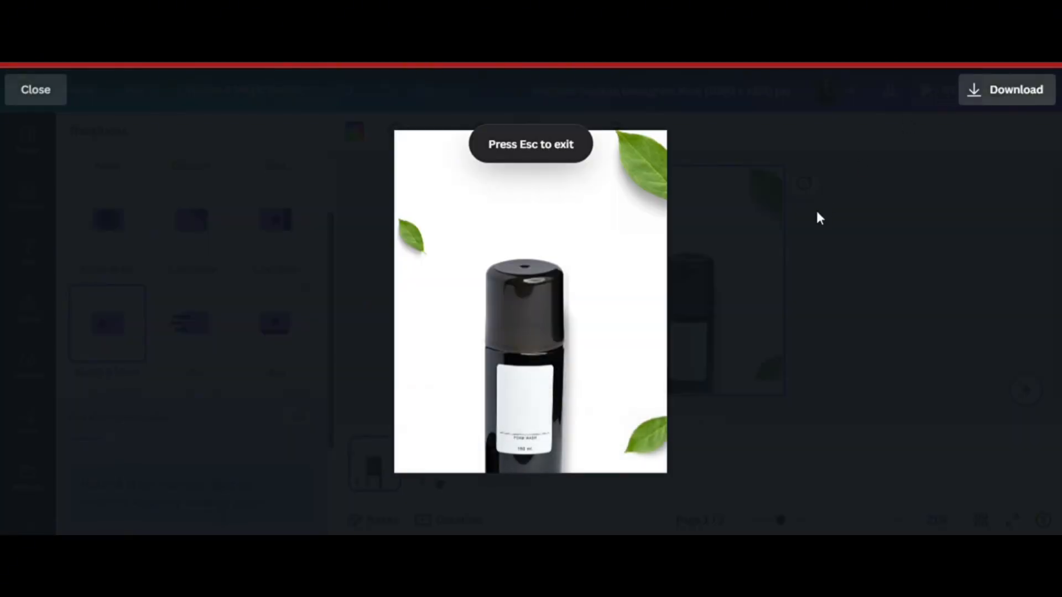
key("Escape")
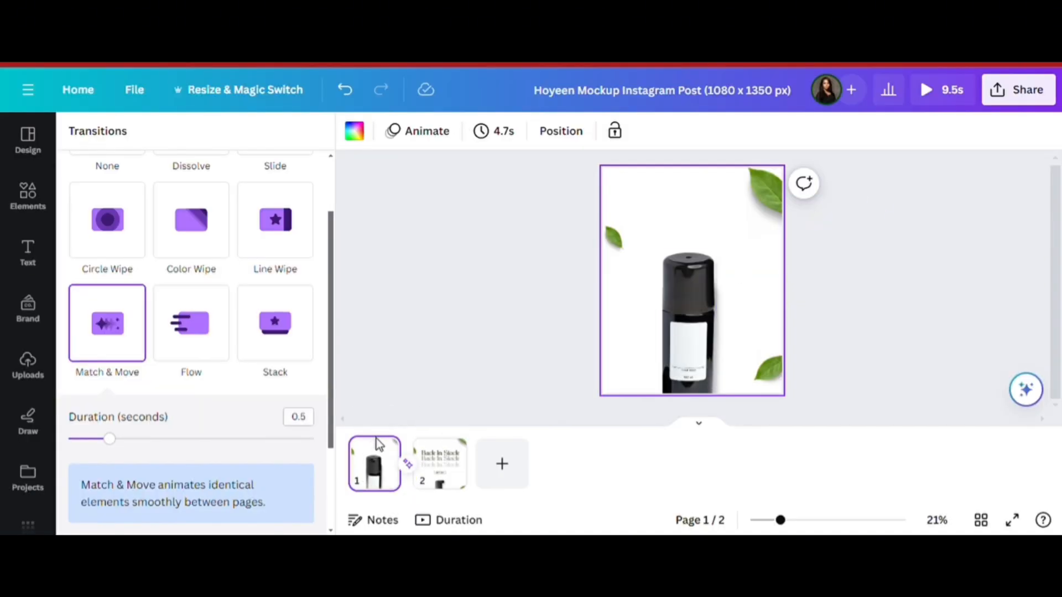
left_click(438, 462)
left_click_drag(651, 227, 666, 301)
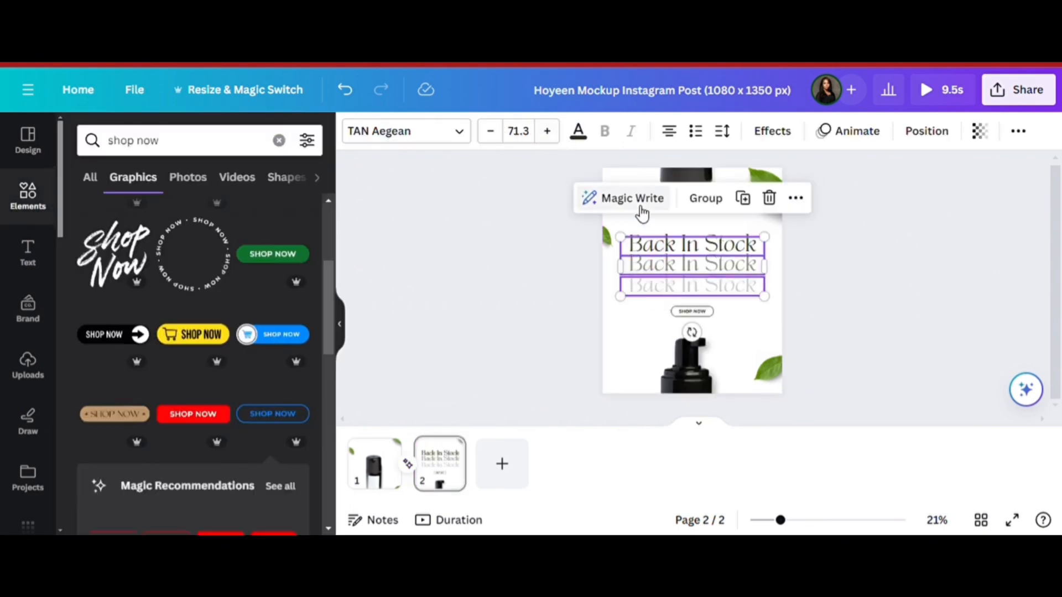
left_click(855, 134)
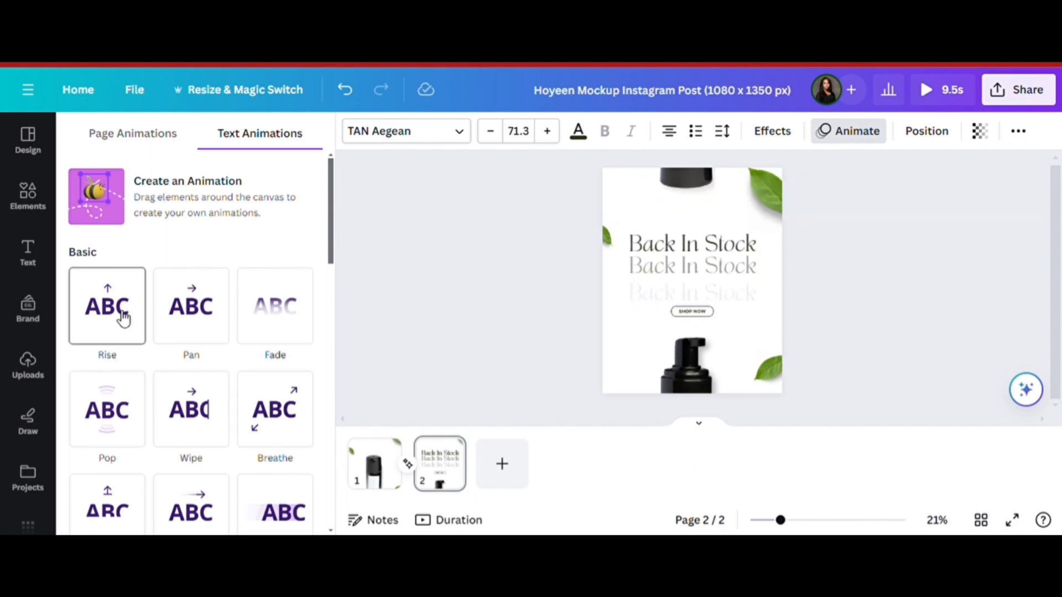
scroll(124, 315, "down", 2)
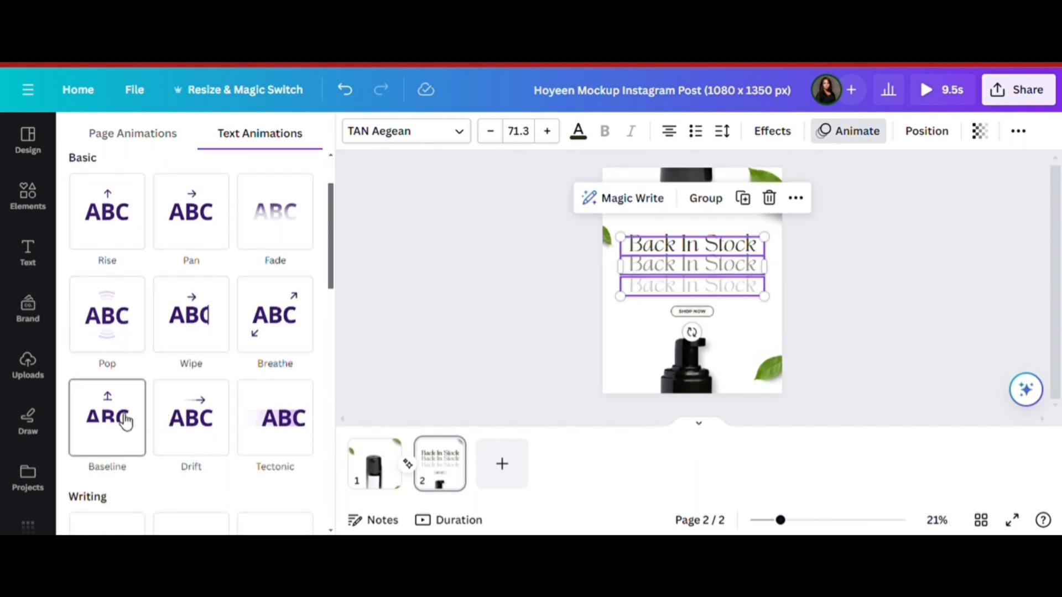
scroll(123, 436, "down", 2)
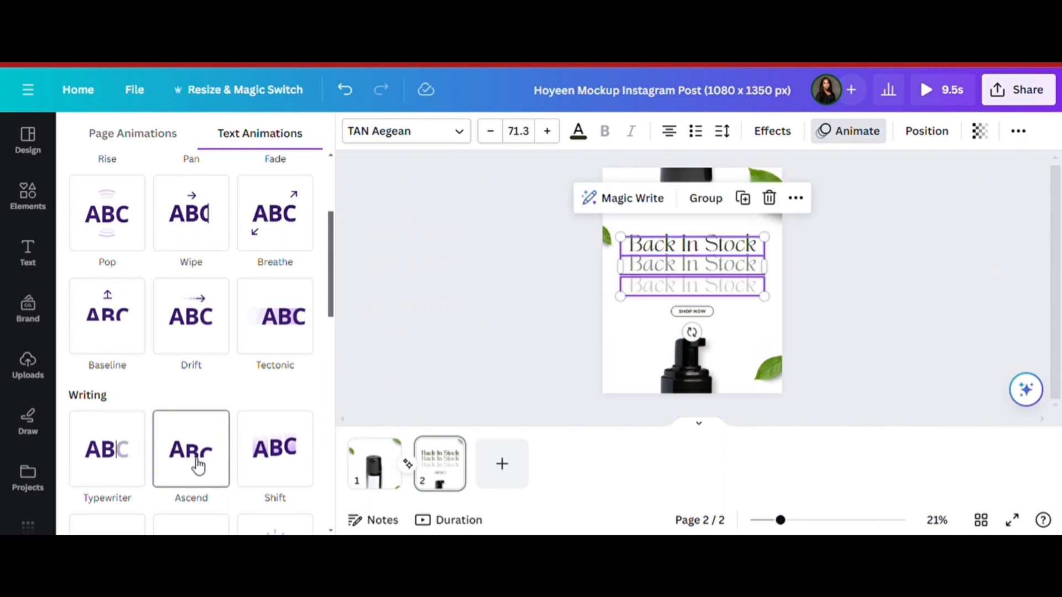
left_click(272, 475)
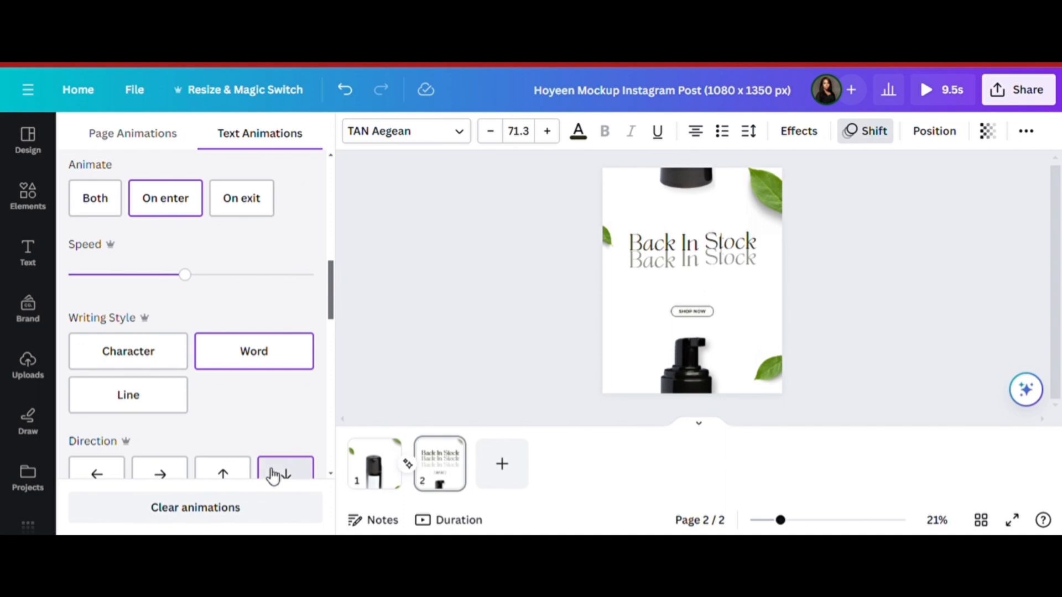
Apply the Pop animation on enter to the SHOP NOW button
left_click(710, 315)
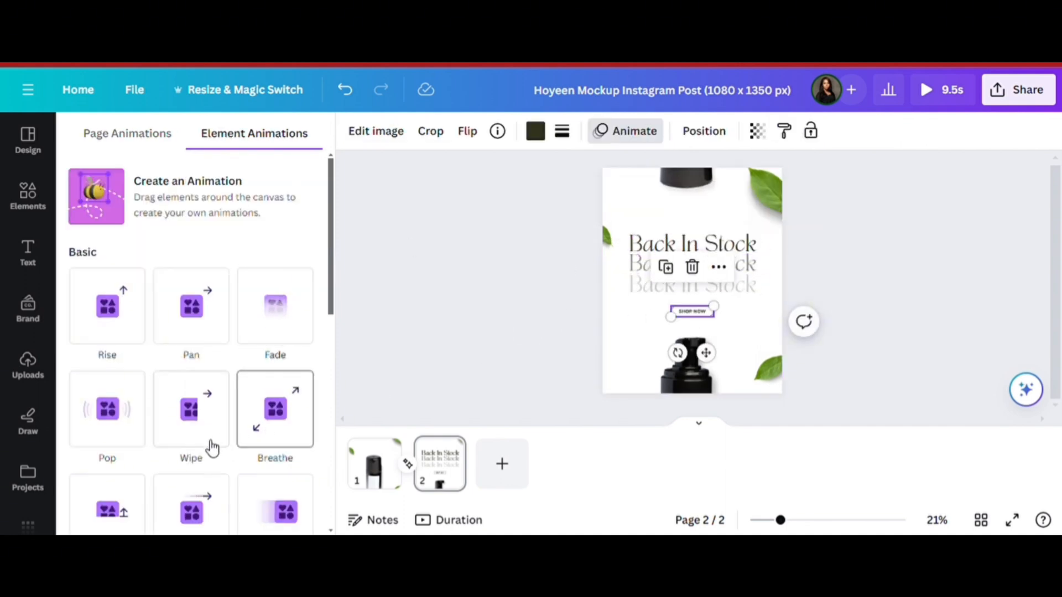
scroll(211, 446, "down", 3)
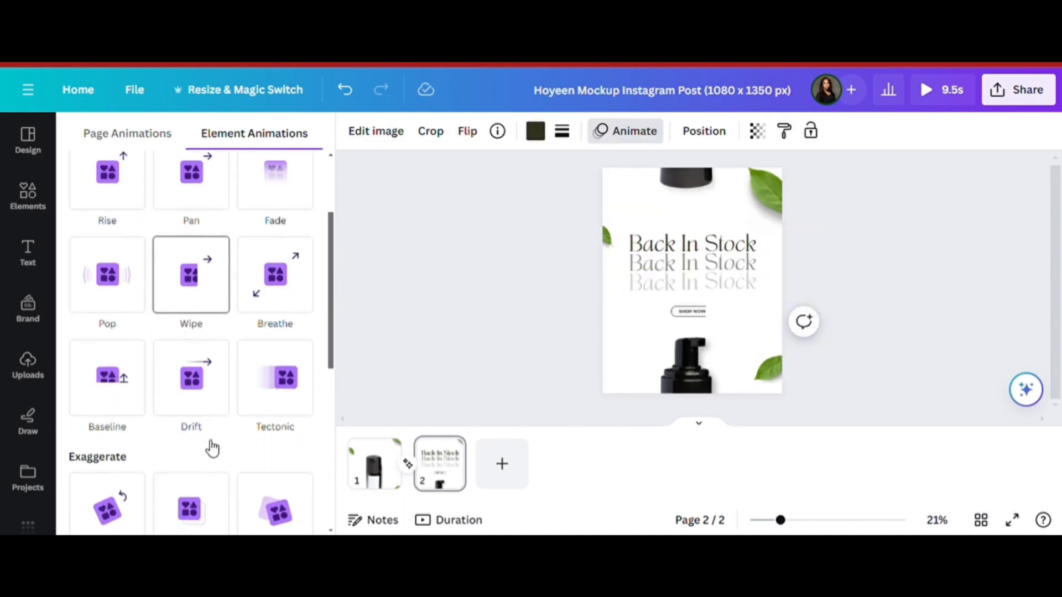
left_click(134, 289)
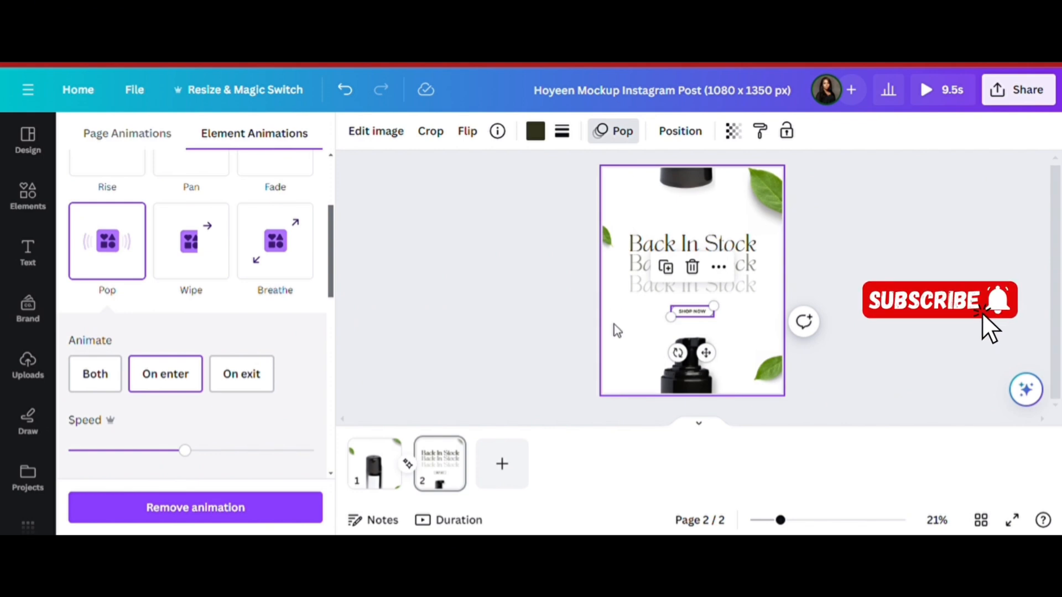
Create a custom animation for the bottle cap on page 1 that moves it straight up beyond the page's upper edge
left_click(661, 241)
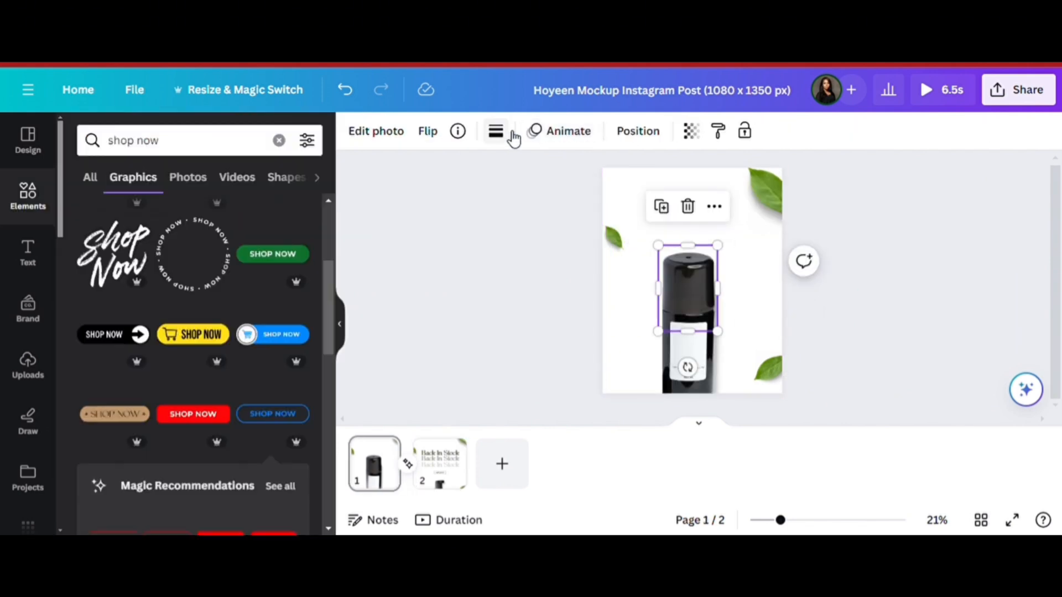
left_click(575, 146)
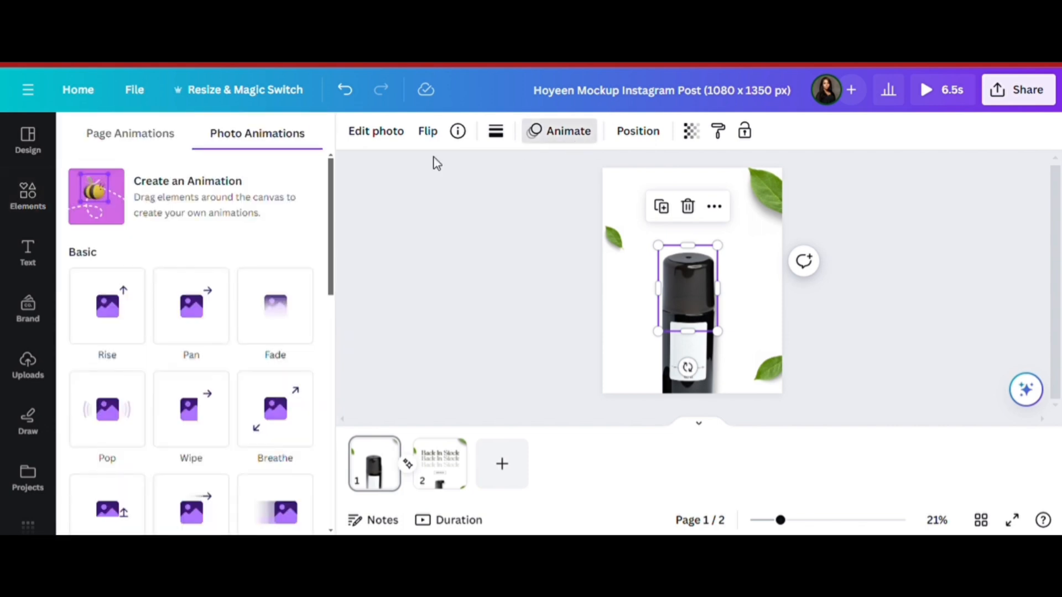
left_click(219, 200)
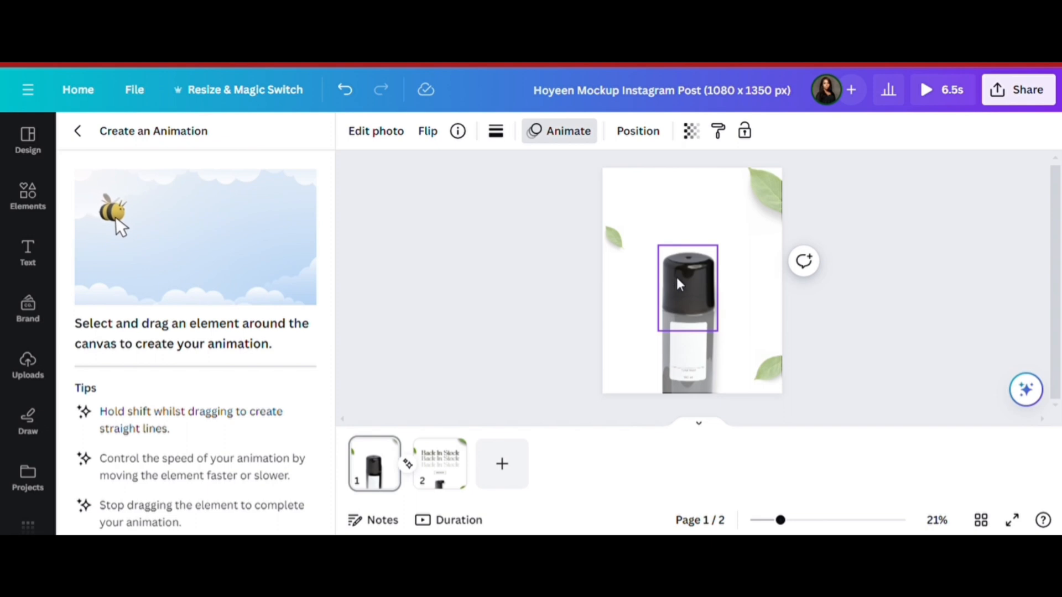
left_click_drag(685, 280, 689, 201)
left_click_drag(685, 160, 686, 153)
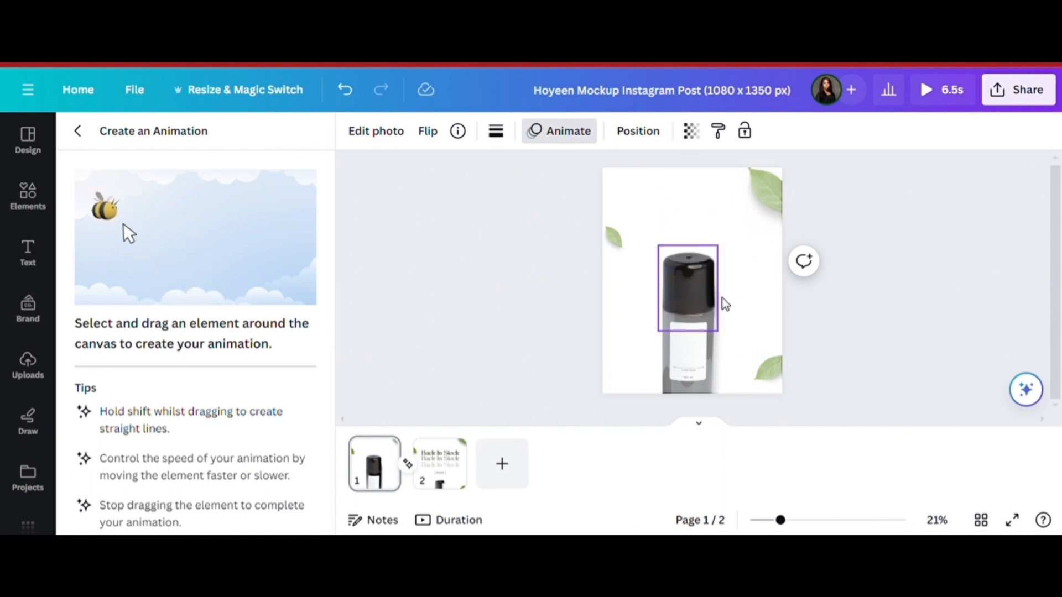
left_click_drag(694, 302, 694, 176)
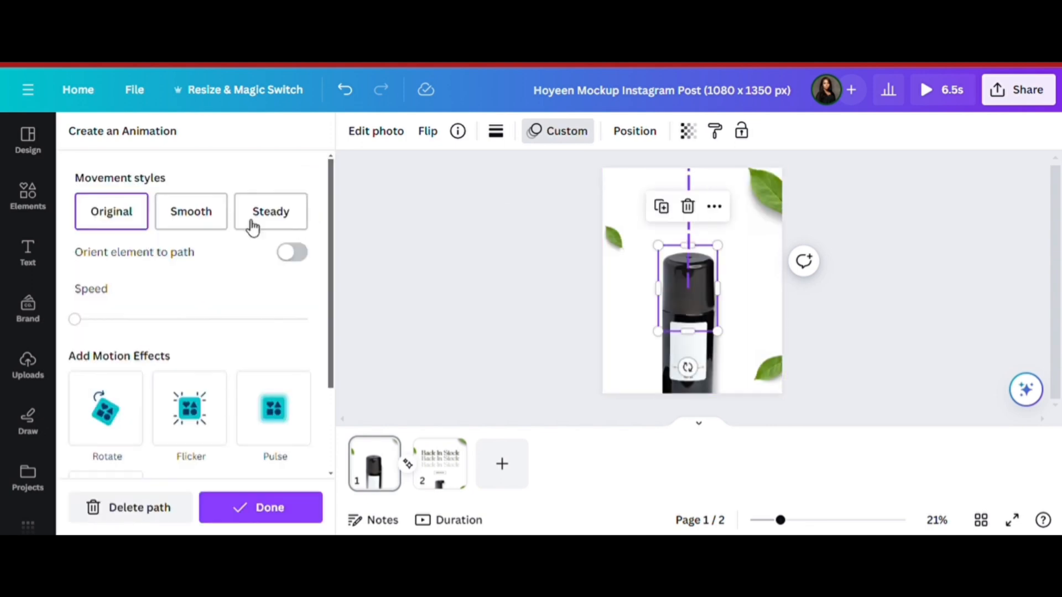
Set the cap animation's movement style to Steady and its speed to about 40 percent of the range
left_click(209, 224)
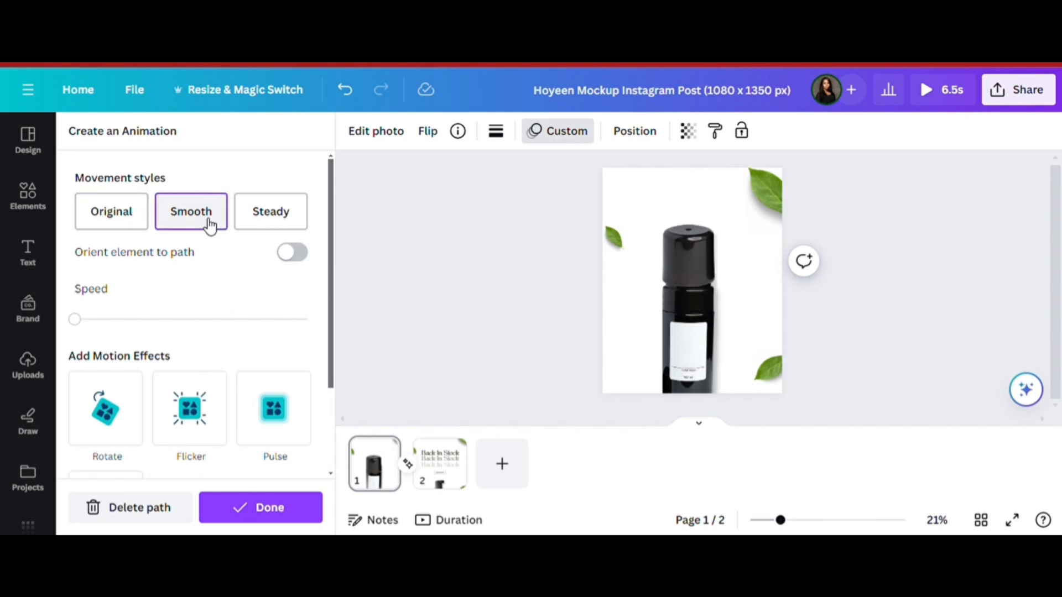
left_click(268, 210)
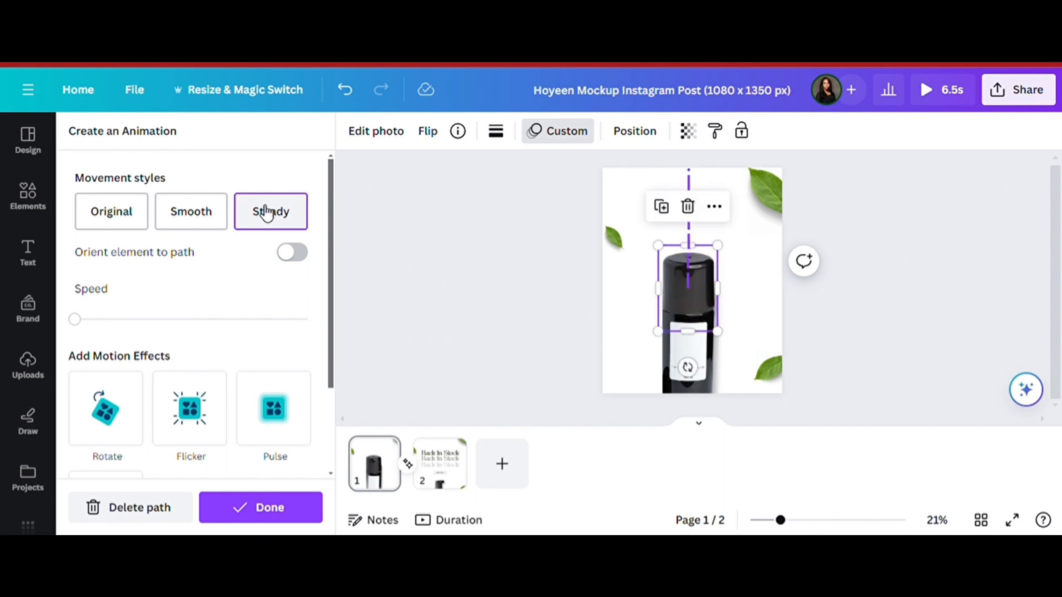
left_click(173, 323)
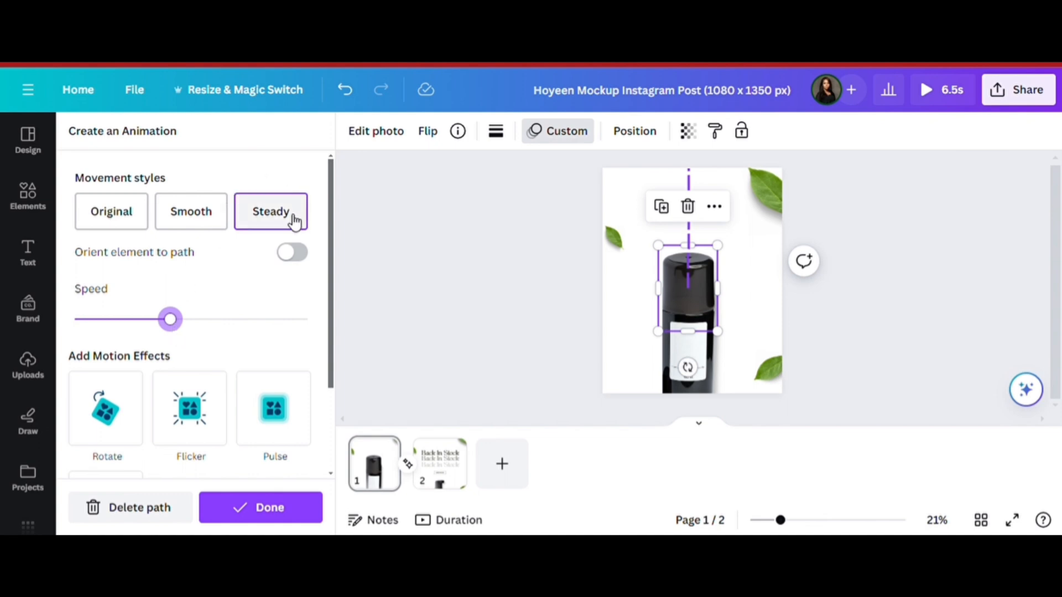
key("Escape")
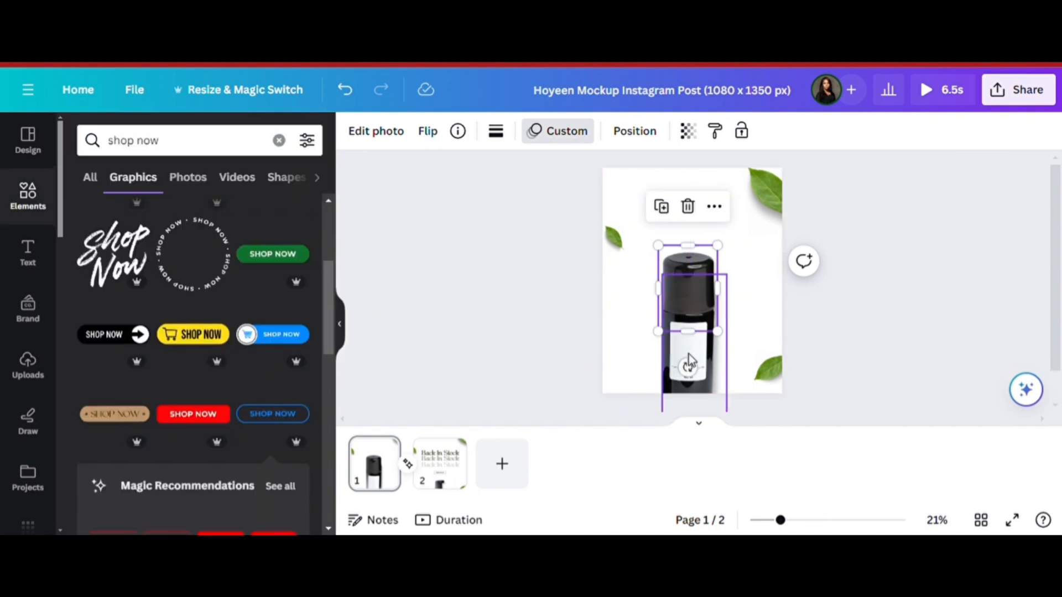
Create a custom animation moving the bottle body straight down on page 1, and extend the bottle photo's upper edge upward
left_click(688, 354)
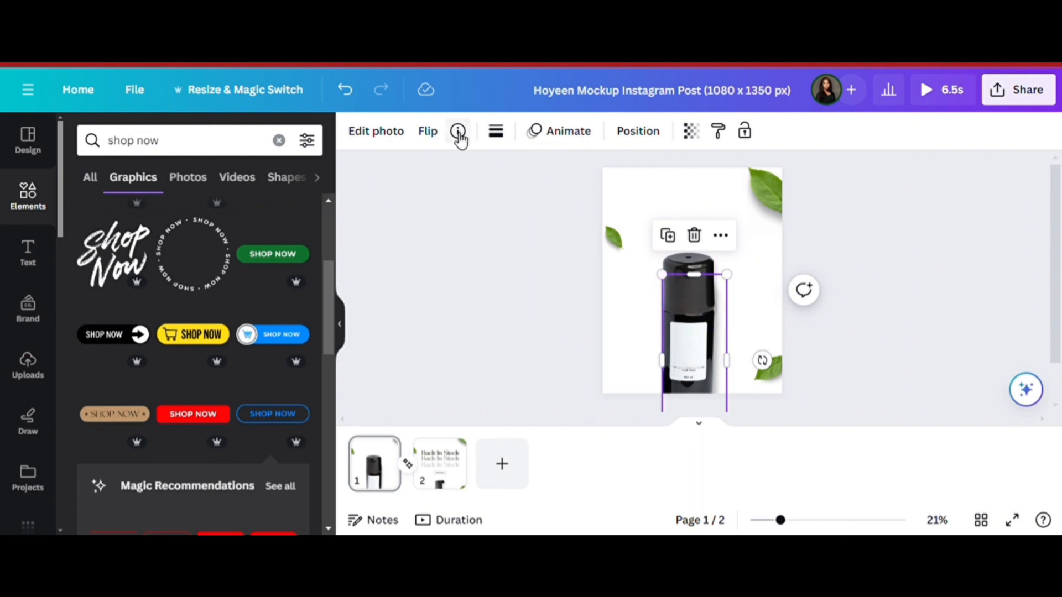
left_click(569, 132)
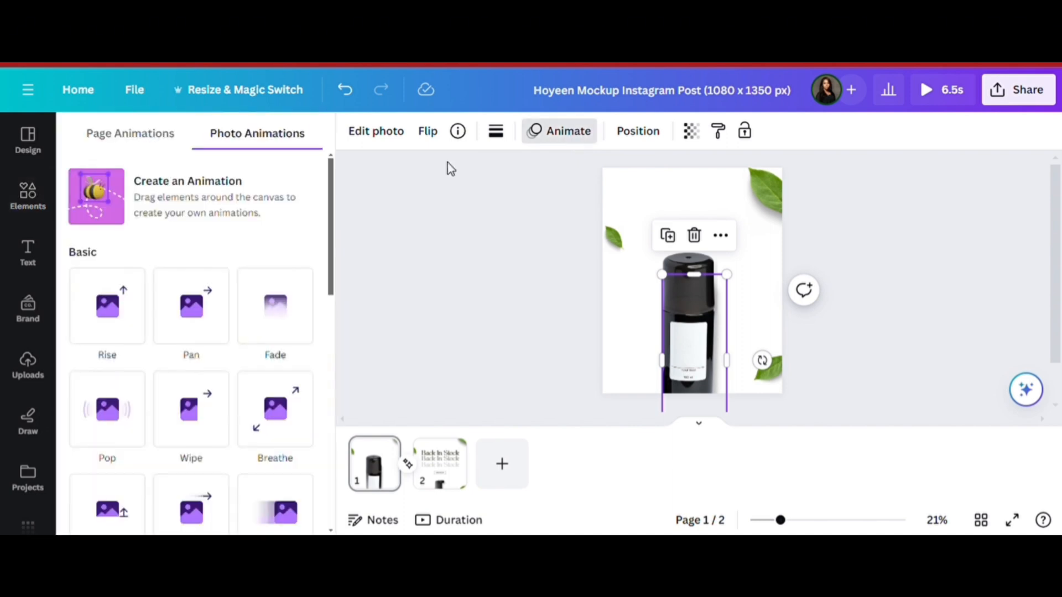
left_click(96, 196)
left_click_drag(675, 356, 673, 448)
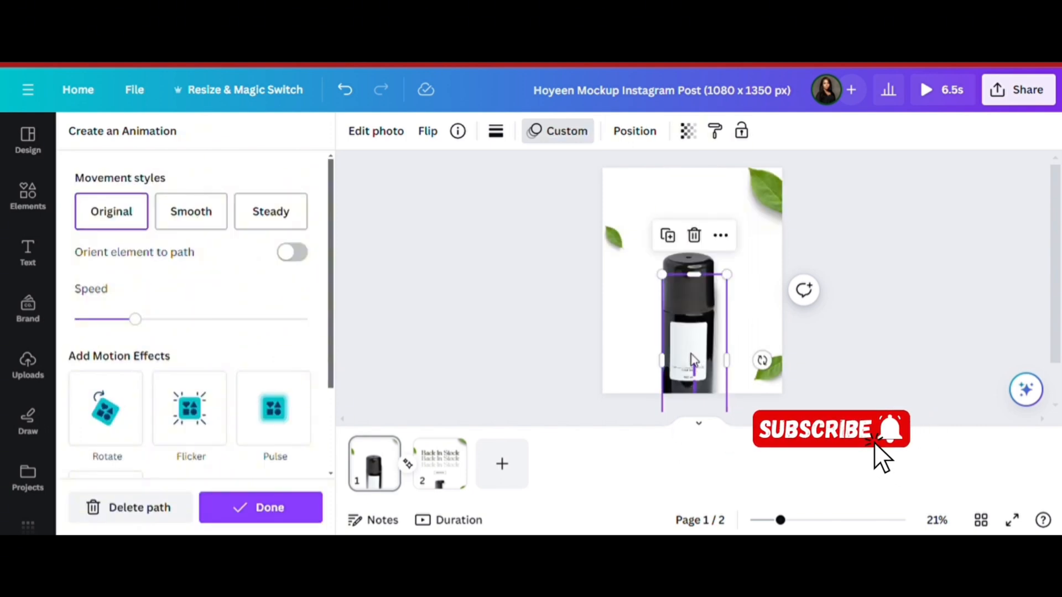
left_click_drag(702, 282, 701, 265)
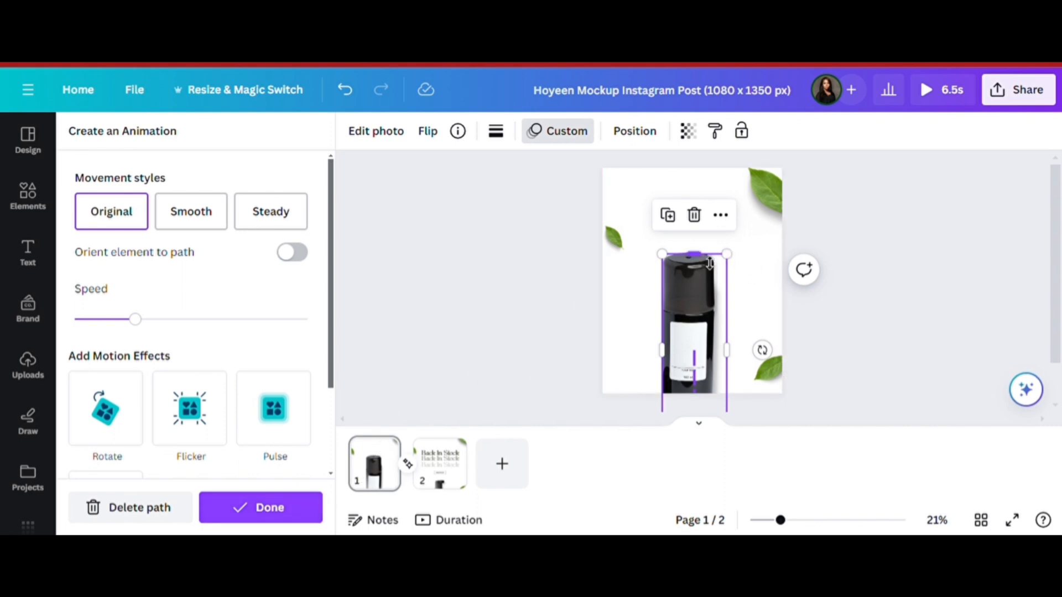
mouse_move(705, 262)
left_mouse_down()
mouse_move(705, 252)
mouse_move(706, 266)
left_mouse_up()
Set the bottle body animation's movement style to Smooth and its speed to about 85 percent of the range
left_click(211, 437)
left_click(191, 212)
left_click_drag(135, 320, 239, 329)
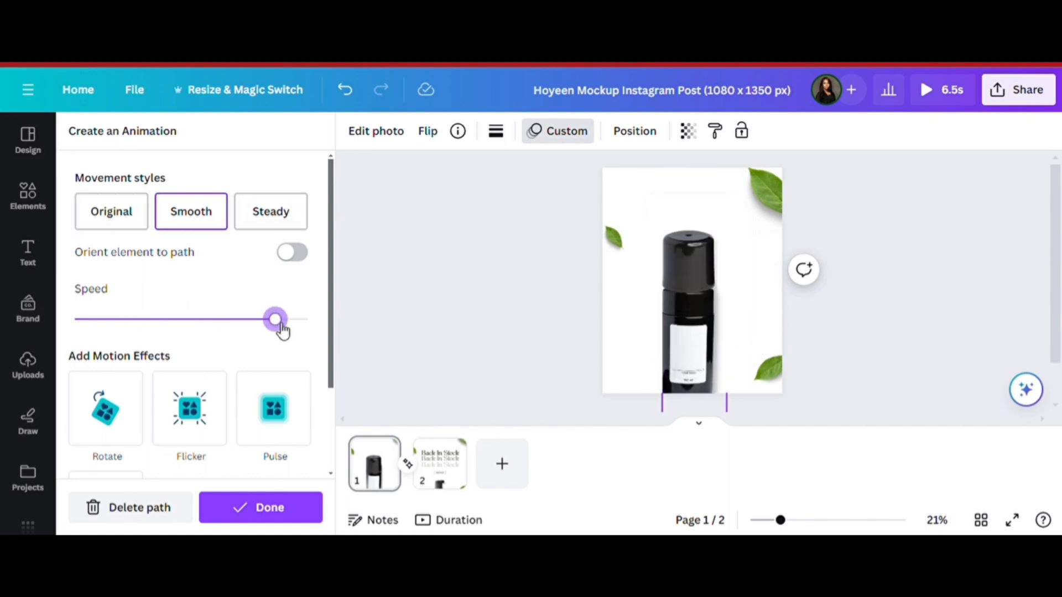
Preview the animated design and set page 1's timing to 1.5 seconds
left_click(934, 90)
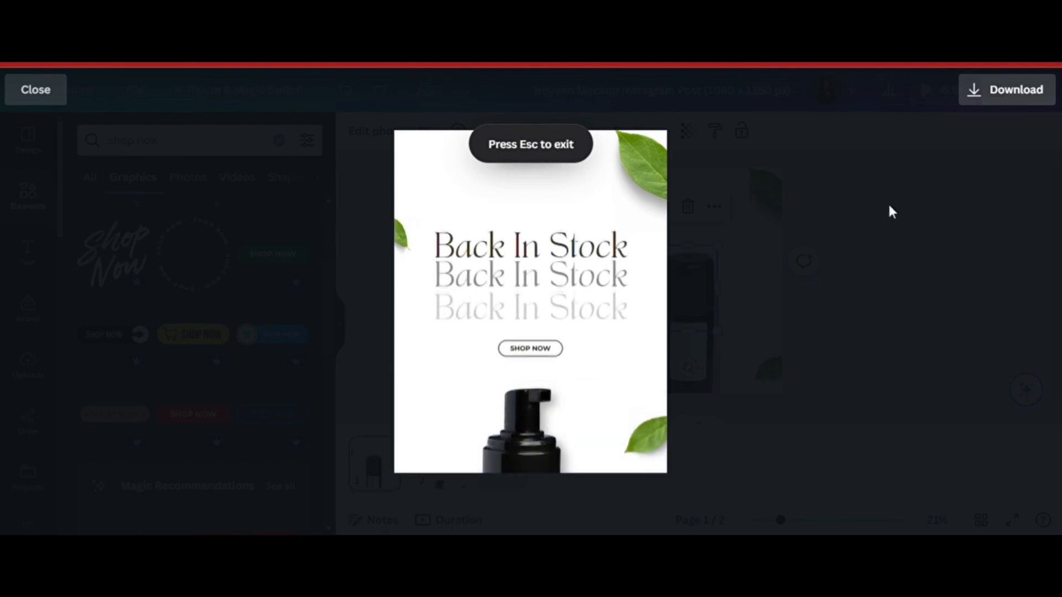
key("Escape")
left_click(726, 234)
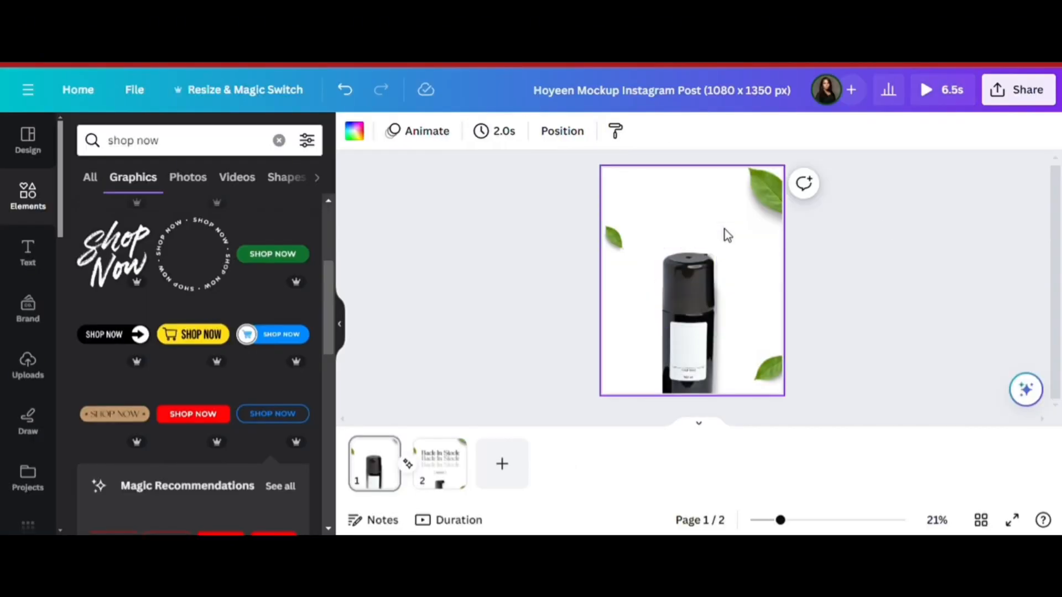
left_click(502, 131)
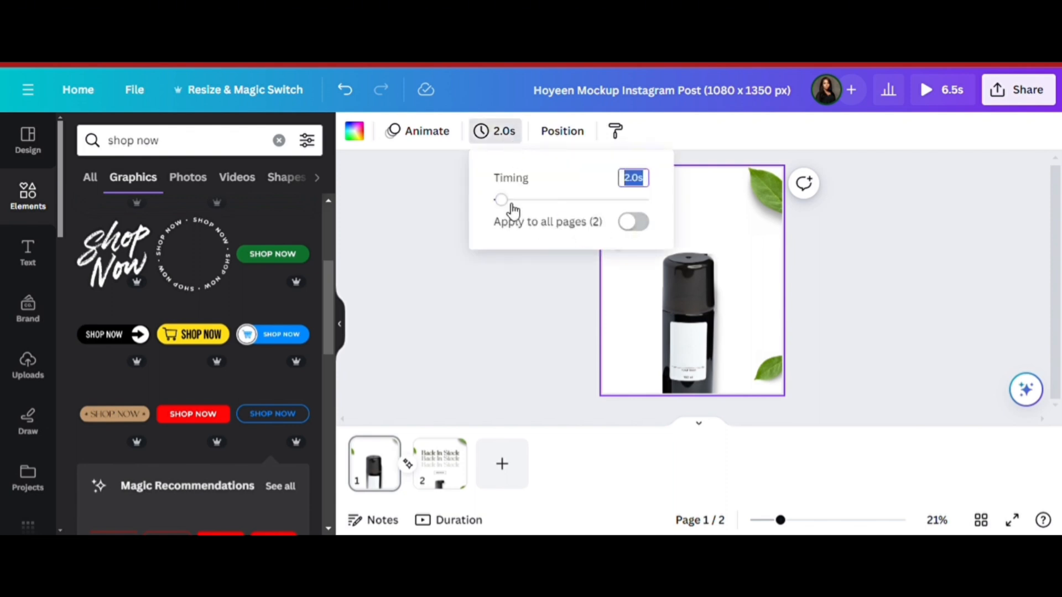
left_click_drag(511, 204, 505, 205)
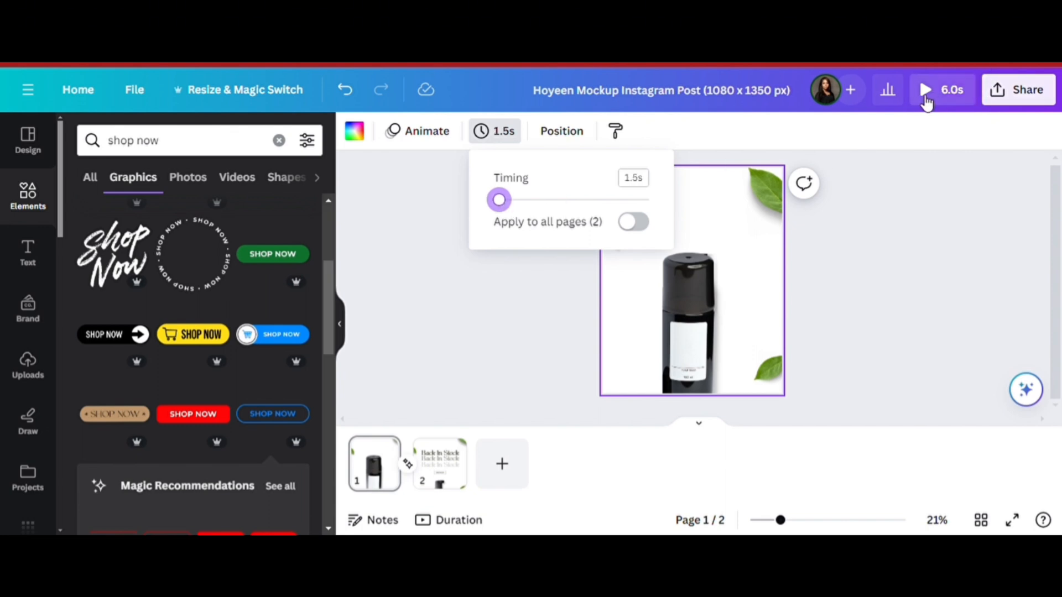
Check page 2 and play the full-screen preview of the retimed animation
left_click(461, 479)
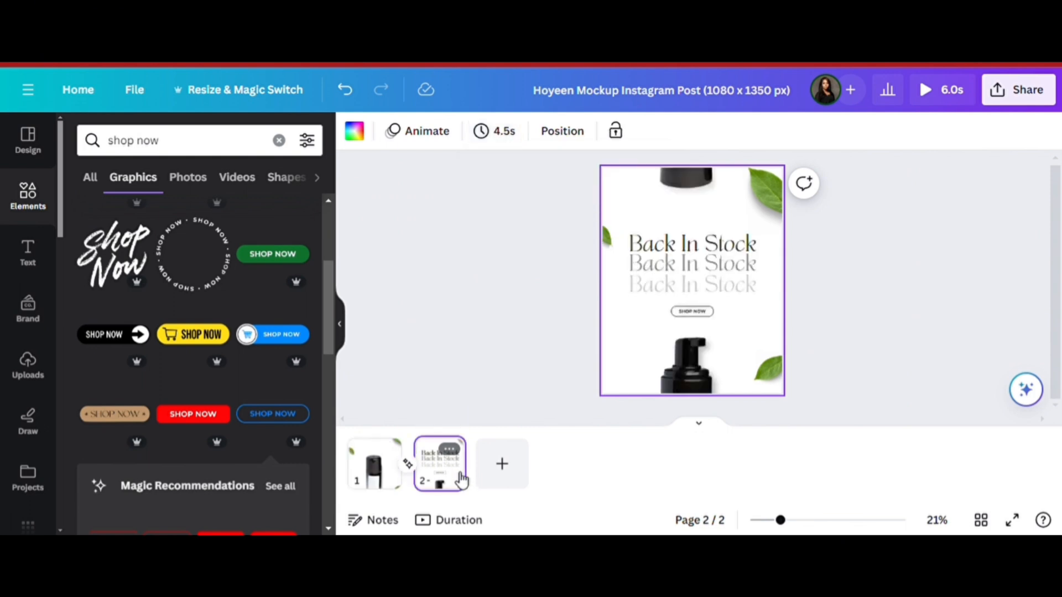
left_click(951, 94)
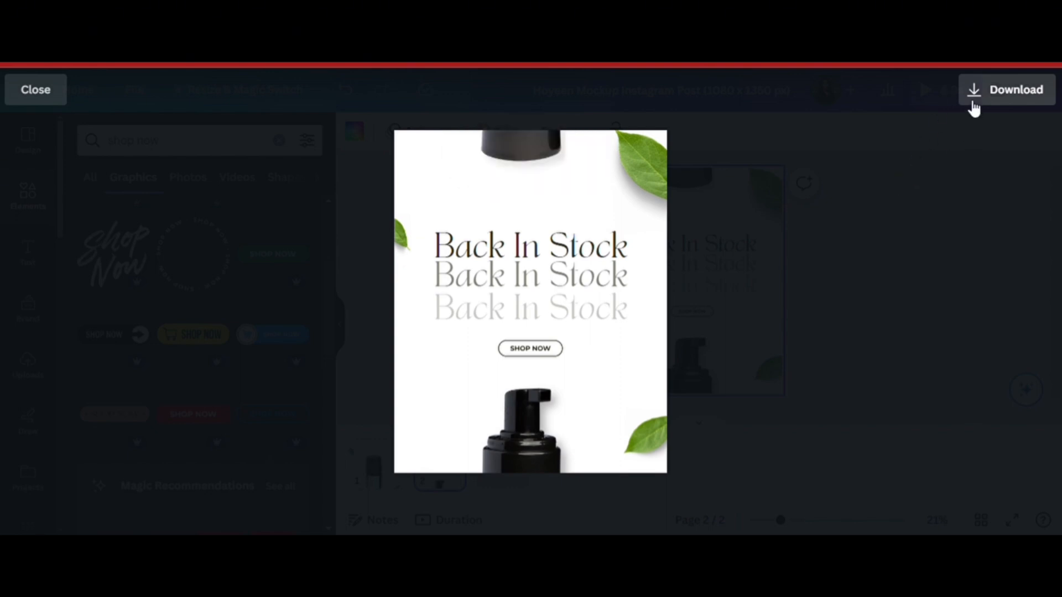
key("Escape")
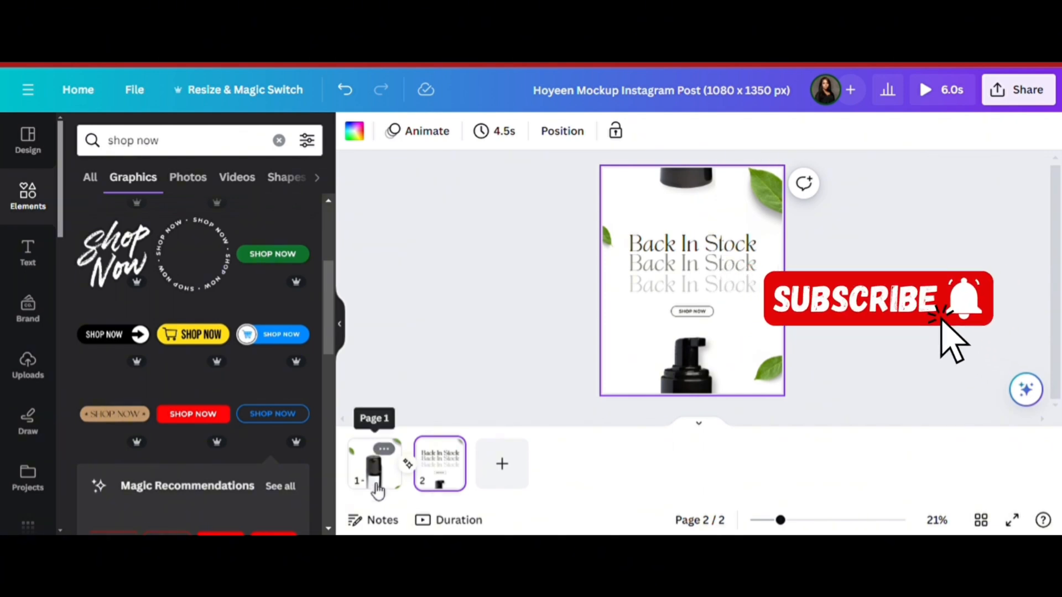
Set the duration of the Match & Move transition between pages 1 and 2 to 1 second
left_click(415, 477)
left_click(107, 391)
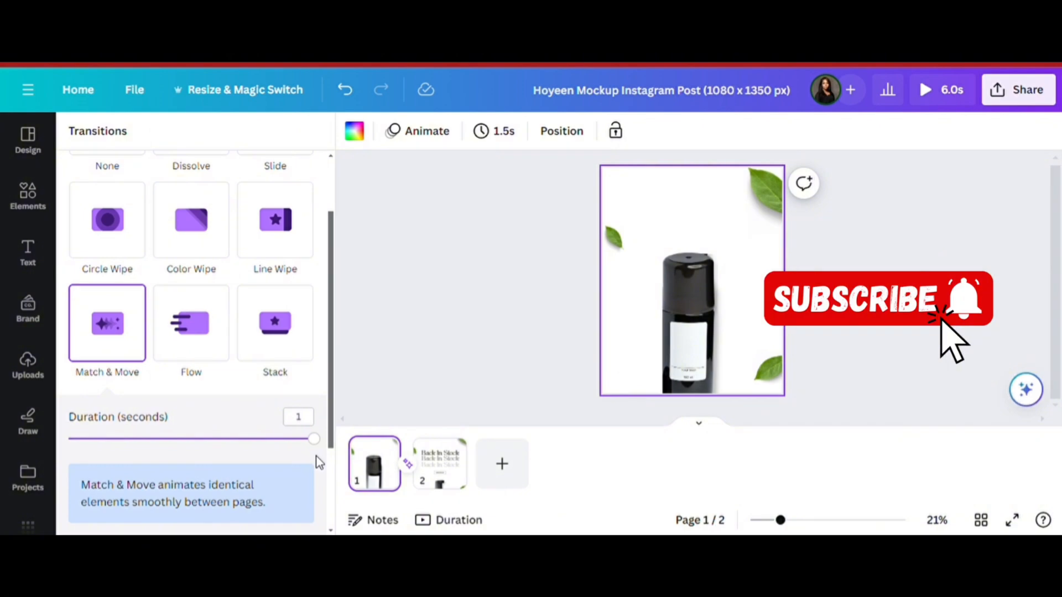